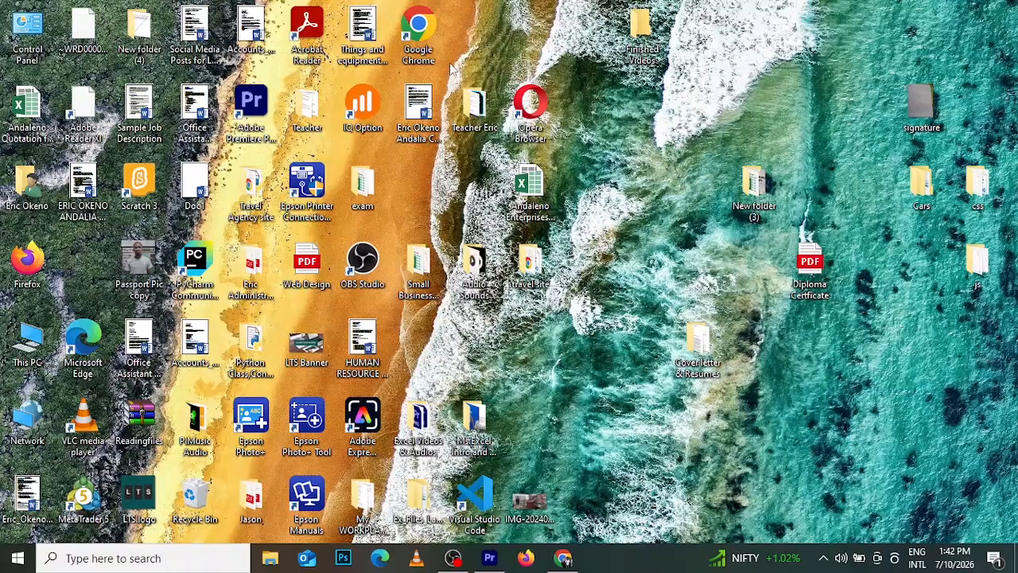
Open the eCitizen website at ecitizen.go.ke in Google Chrome
double_click(428, 41)
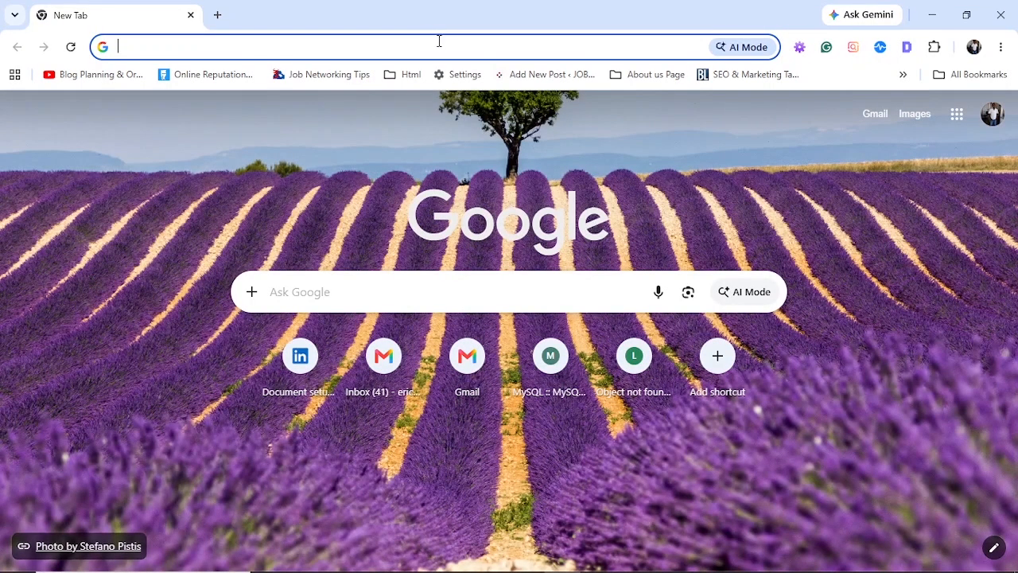
text(ecitizen.go.ke)
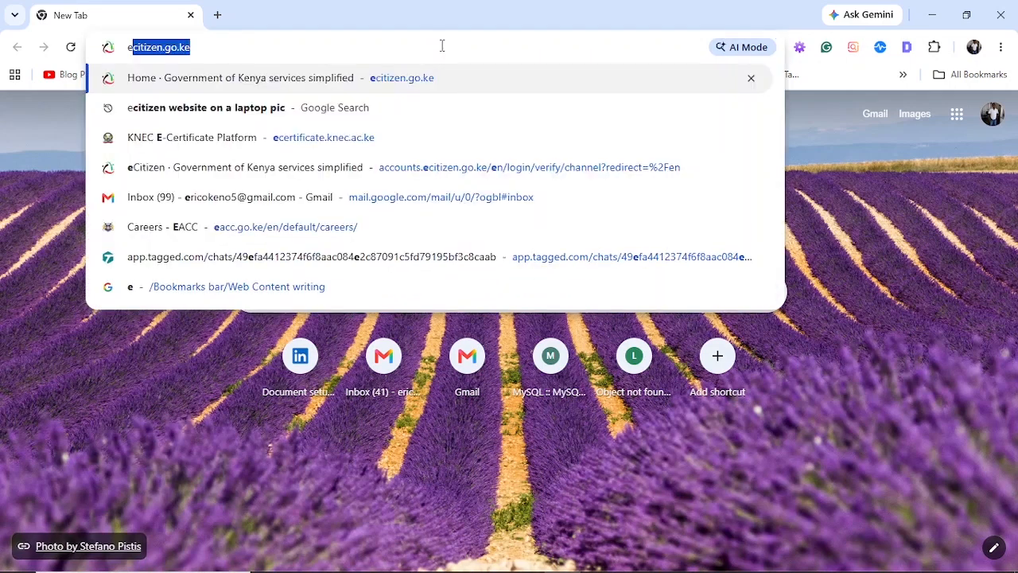
click(422, 77)
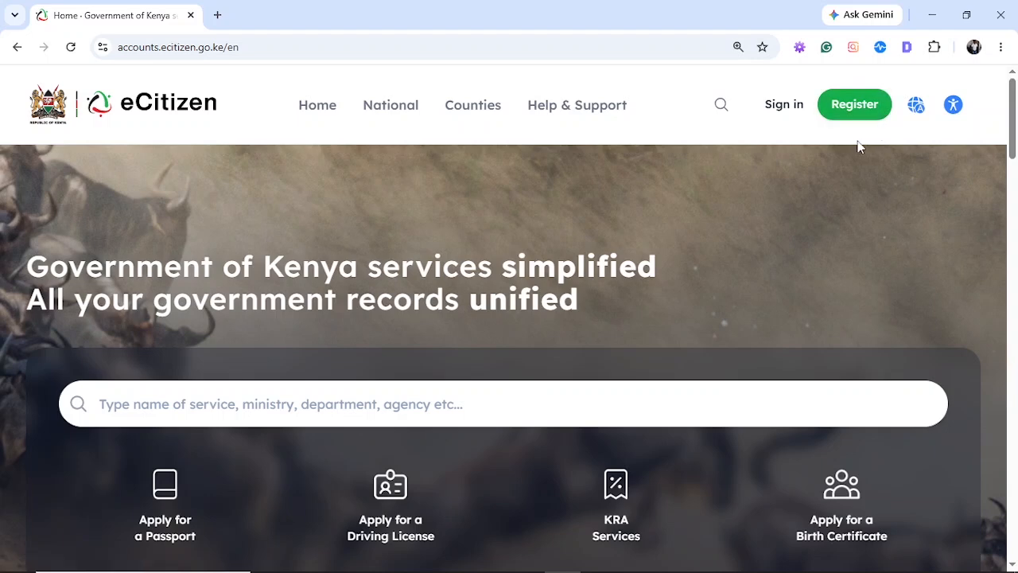
Sign in to eCitizen with the prefilled credentials and request the verification code by phone
click(784, 106)
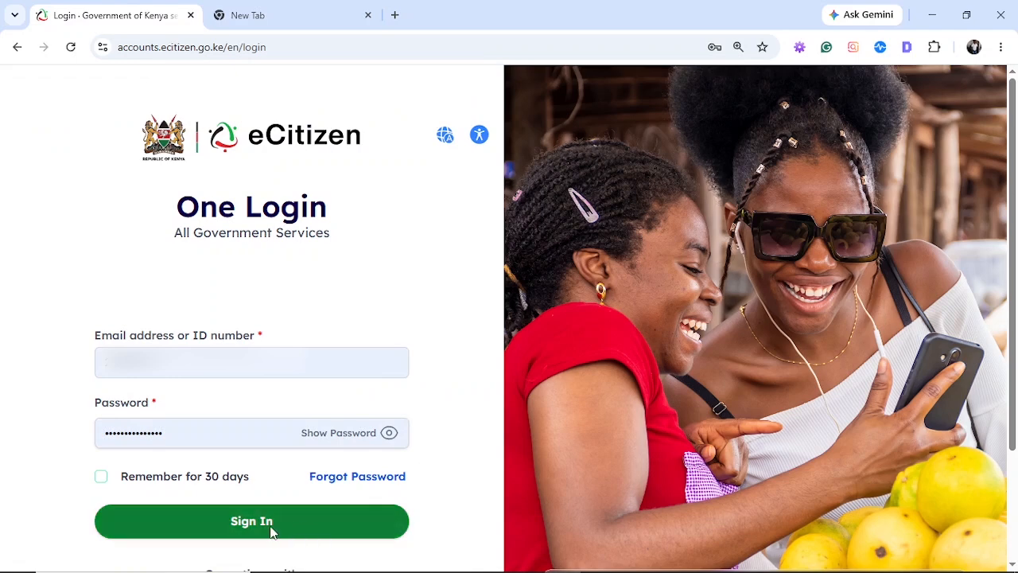
click(245, 531)
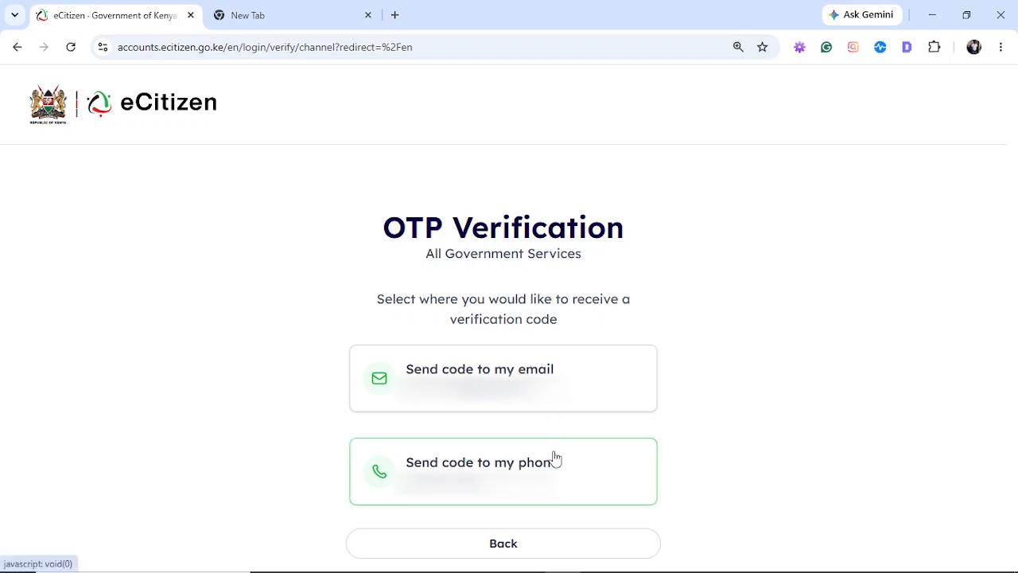
click(564, 504)
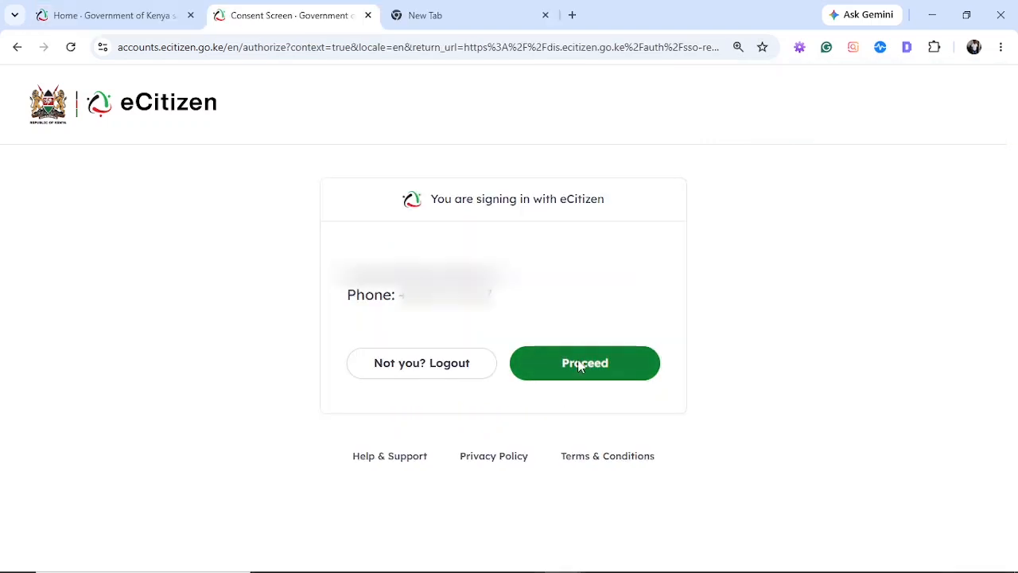
Open the Apply for a Passport service and approve signing in to it with the eCitizen account
click(579, 365)
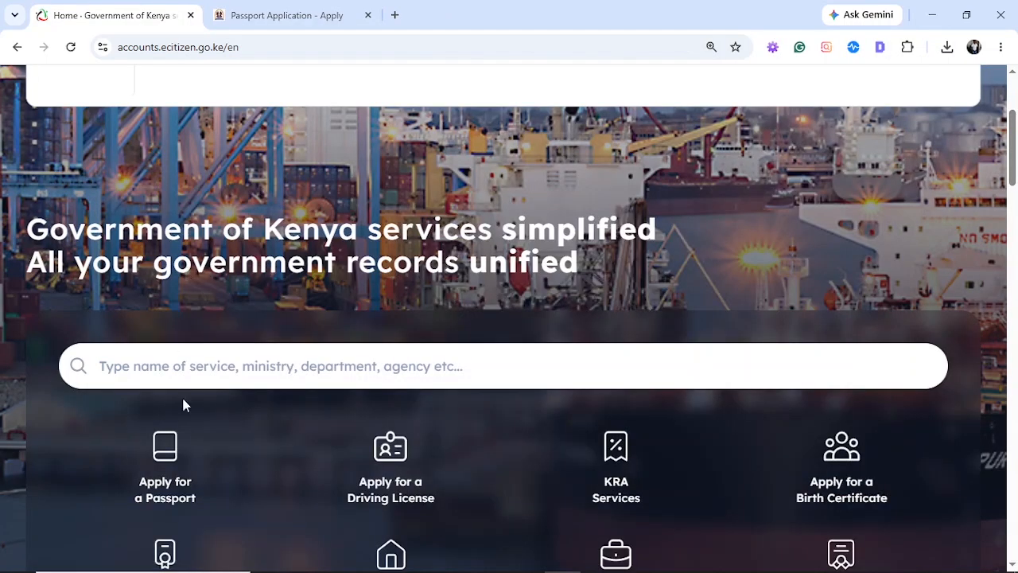
click(167, 470)
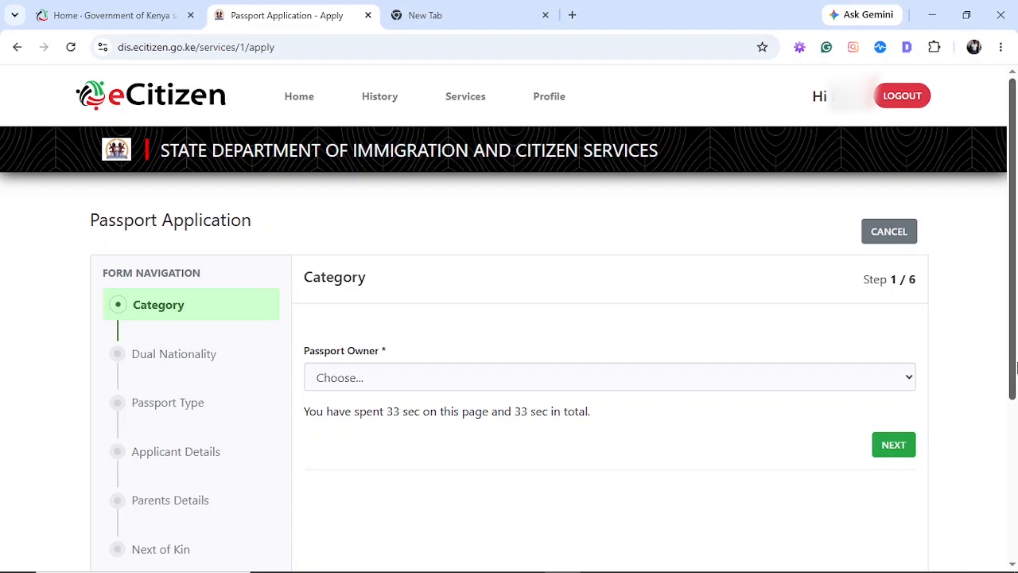
Set the passport owner to Your Application and continue to the adult application instructions
drag(1014, 302, 1016, 430)
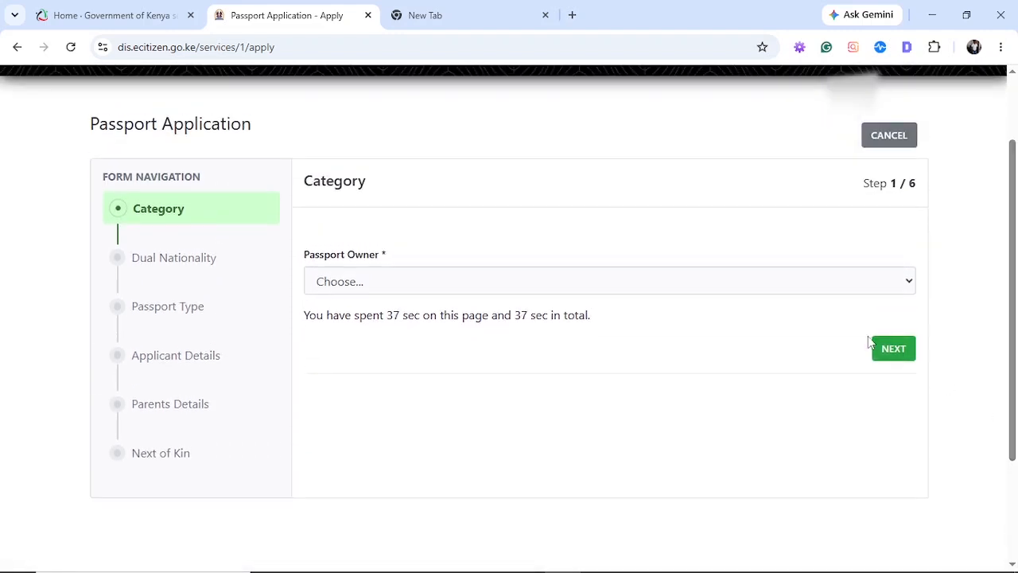
click(911, 284)
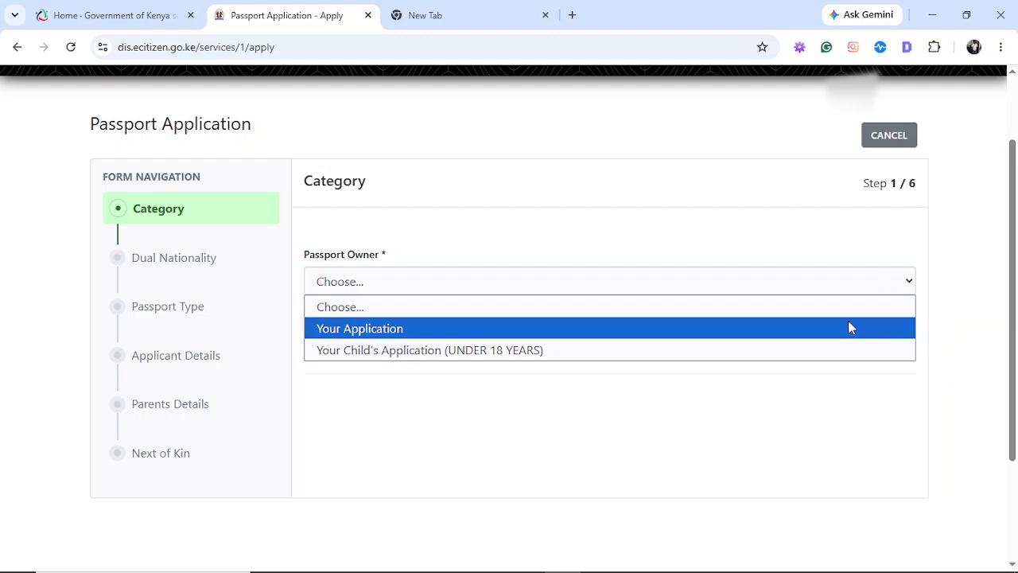
click(849, 327)
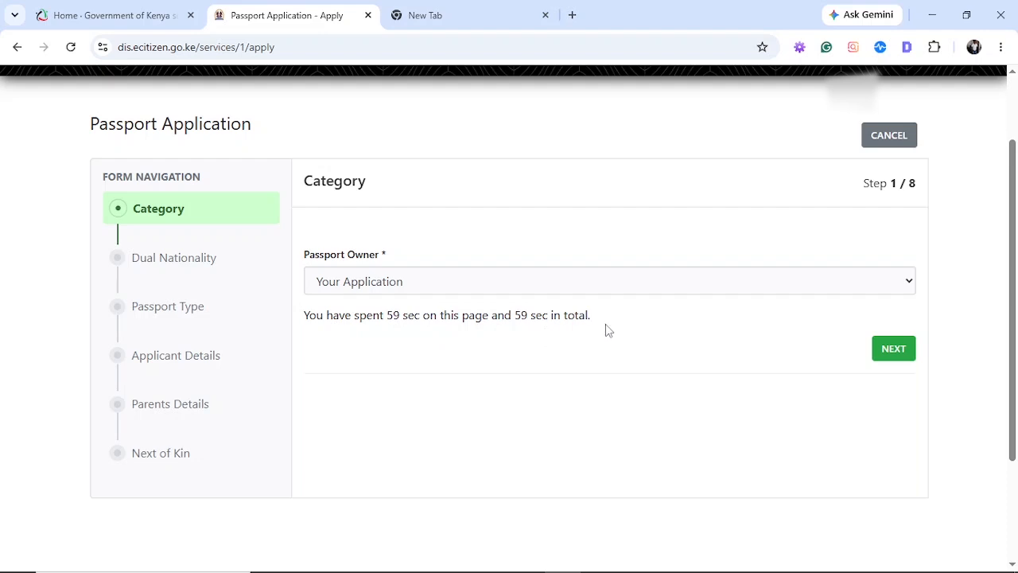
click(882, 351)
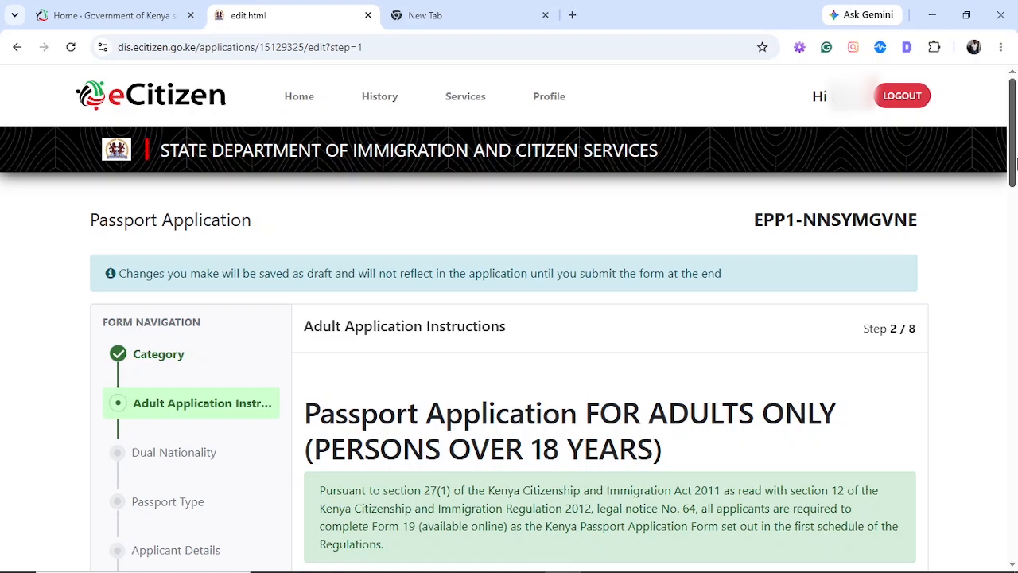
Read through the adult application instructions and passport fees, and submit No for dual nationality
drag(1012, 155, 1015, 473)
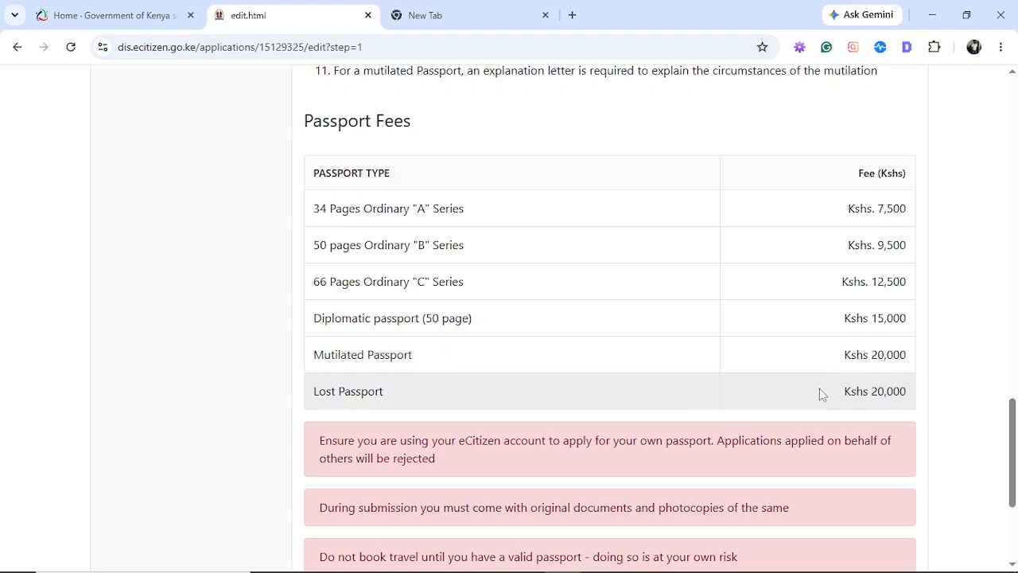
drag(1016, 460, 1016, 498)
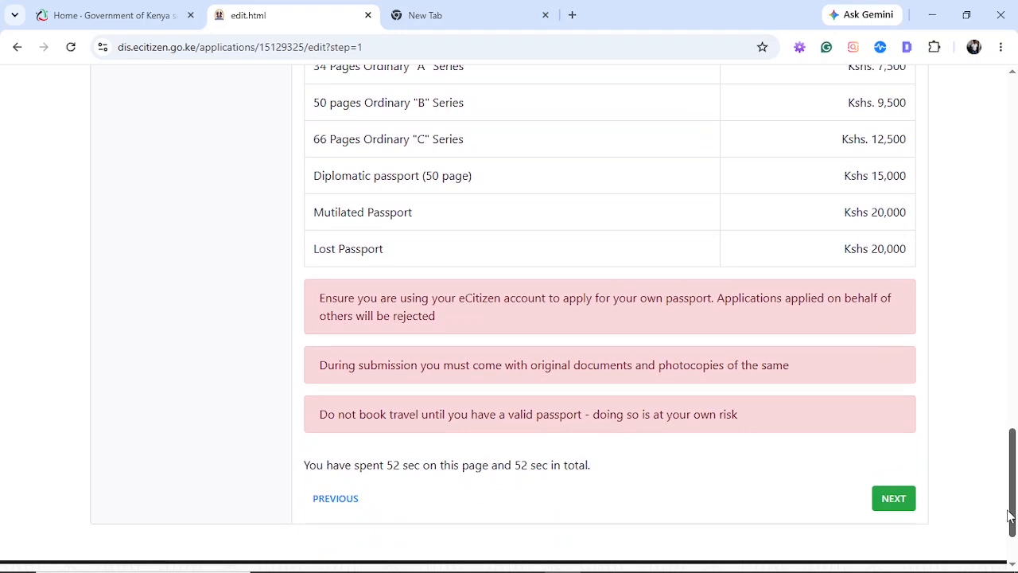
scroll(1012, 525, down, 1)
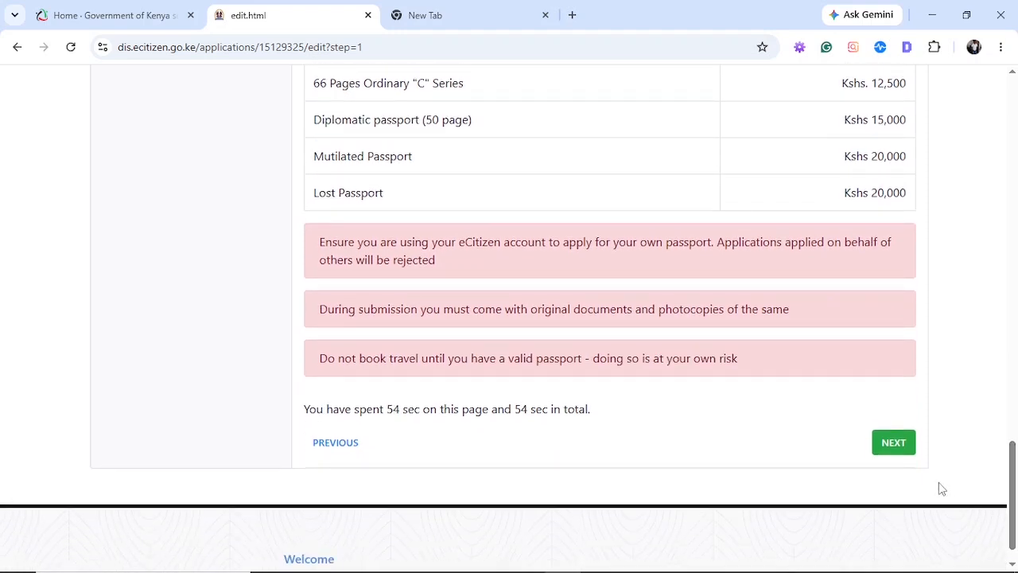
click(895, 443)
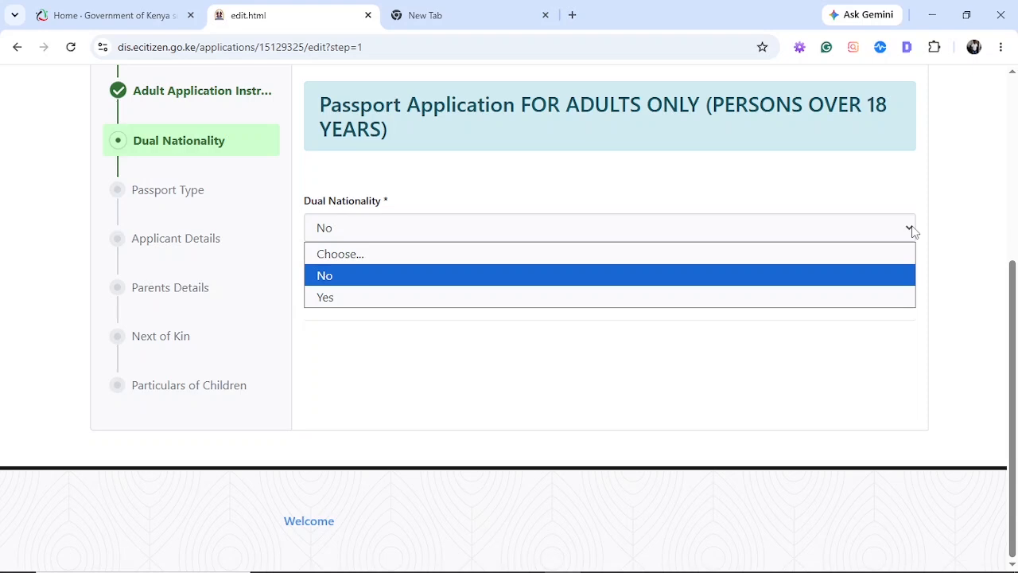
click(912, 231)
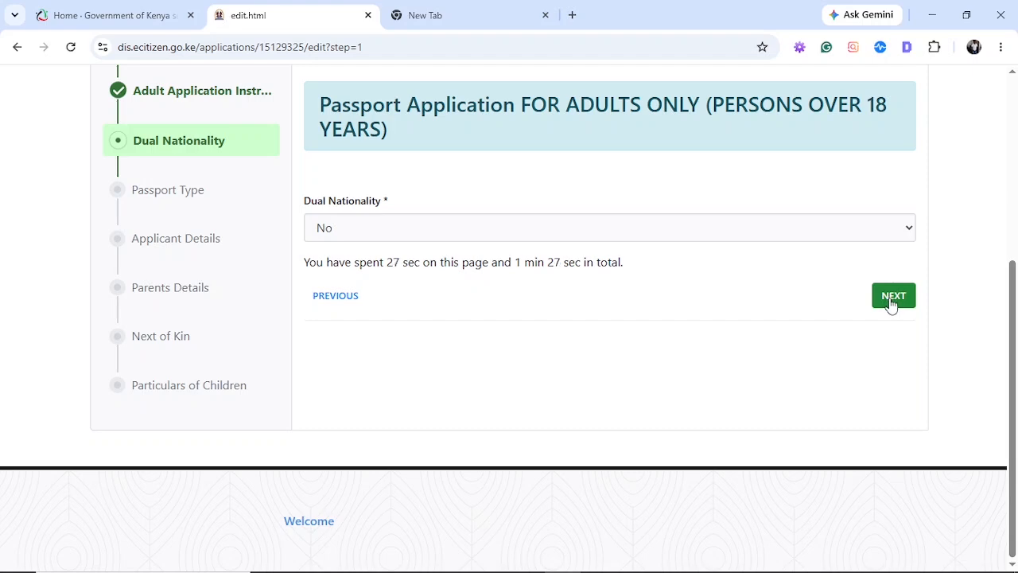
click(892, 301)
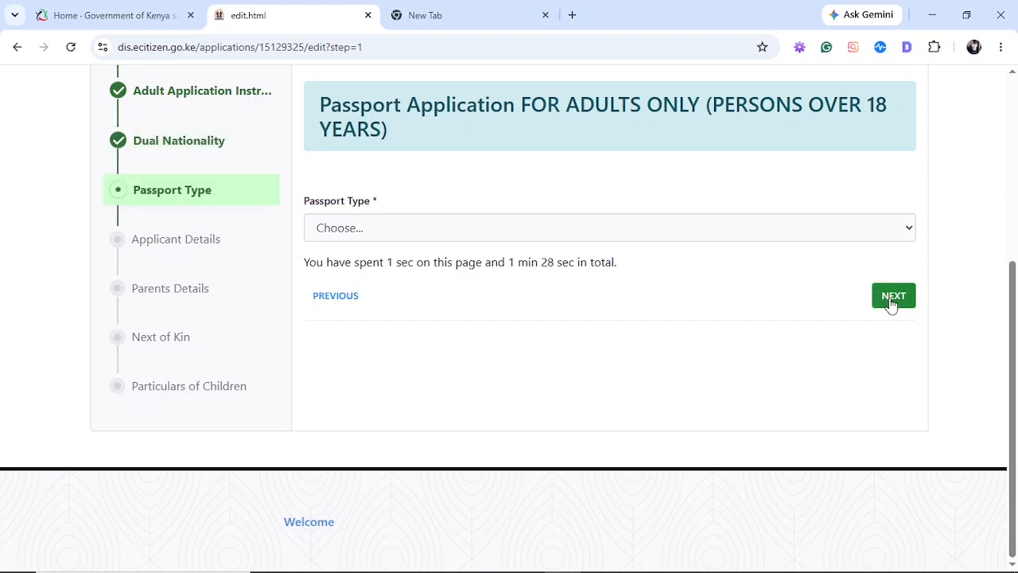
Request an Ordinary passport as 01. First Time Passport with 34 Pages Ordinary "A" Series, and continue to the applicant details
click(907, 232)
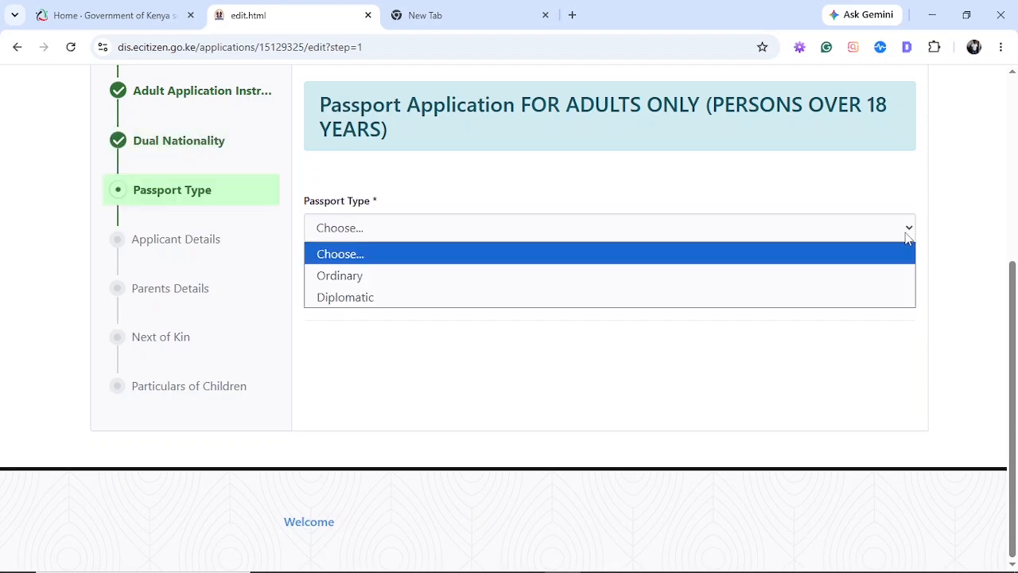
click(903, 276)
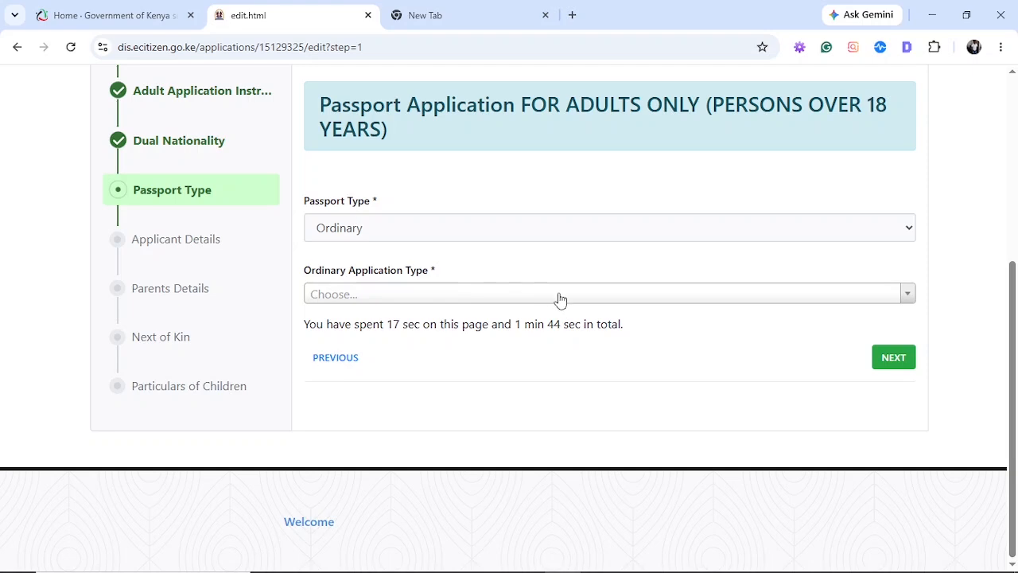
click(906, 298)
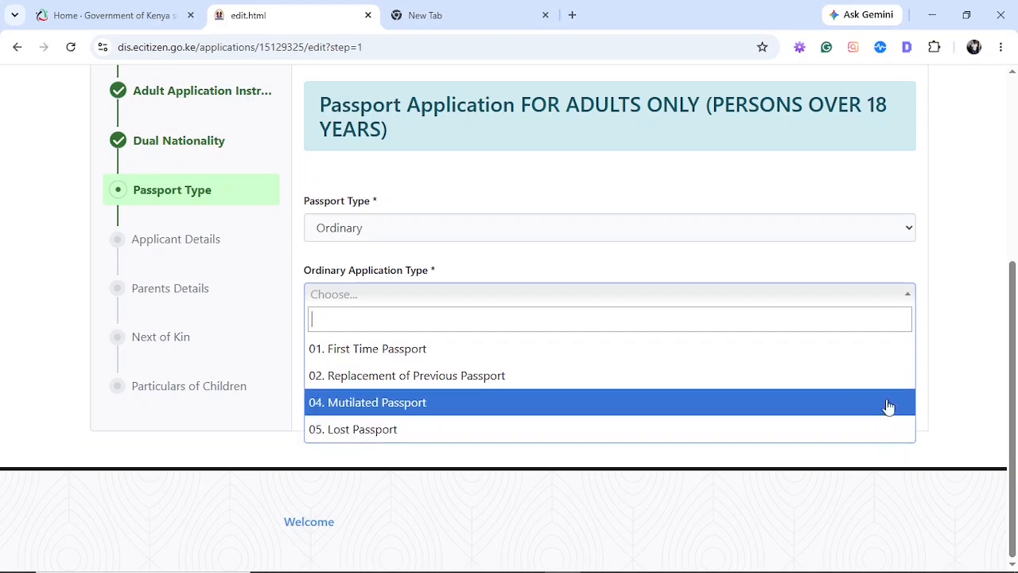
click(899, 358)
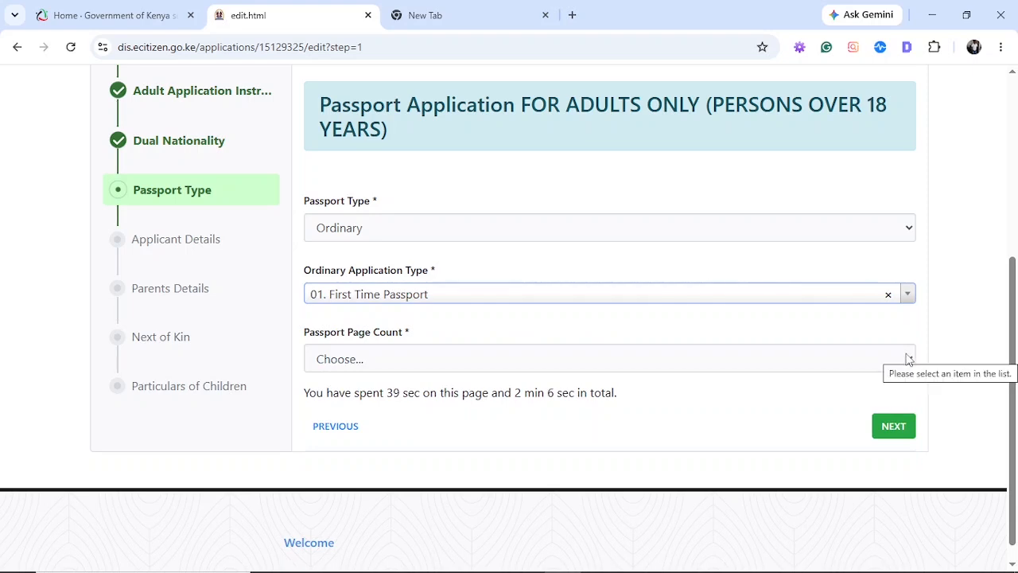
click(909, 360)
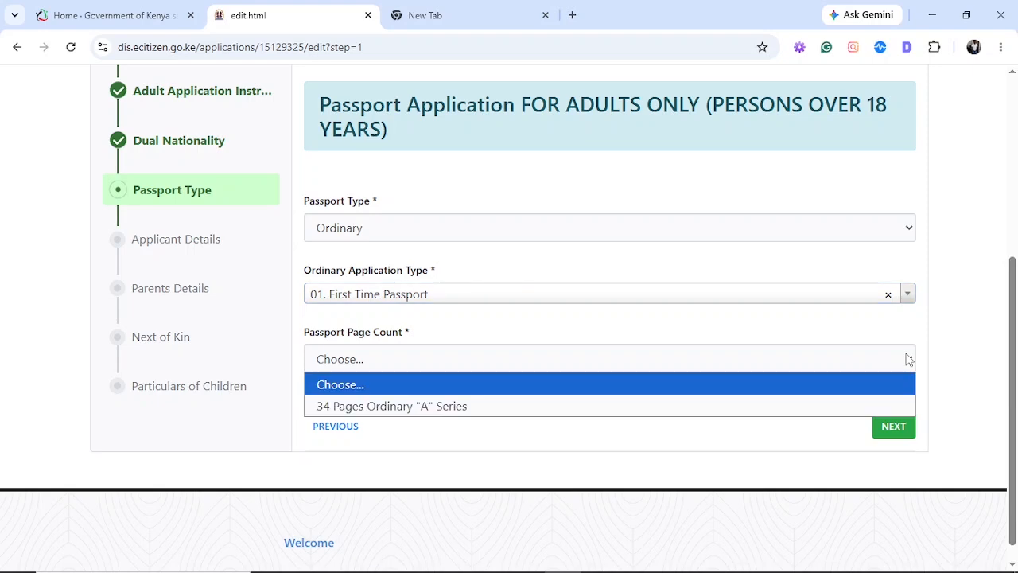
click(891, 406)
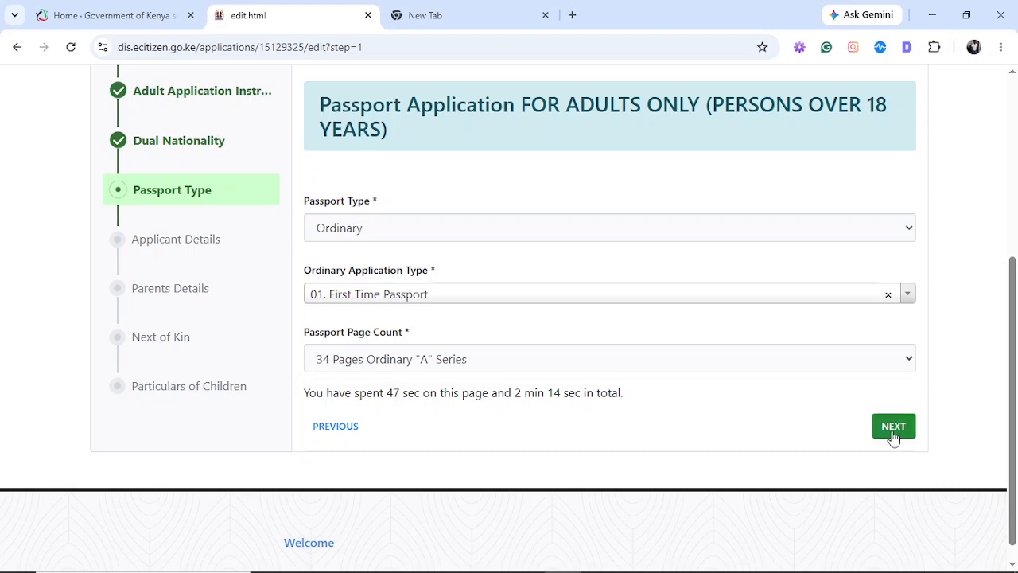
click(894, 437)
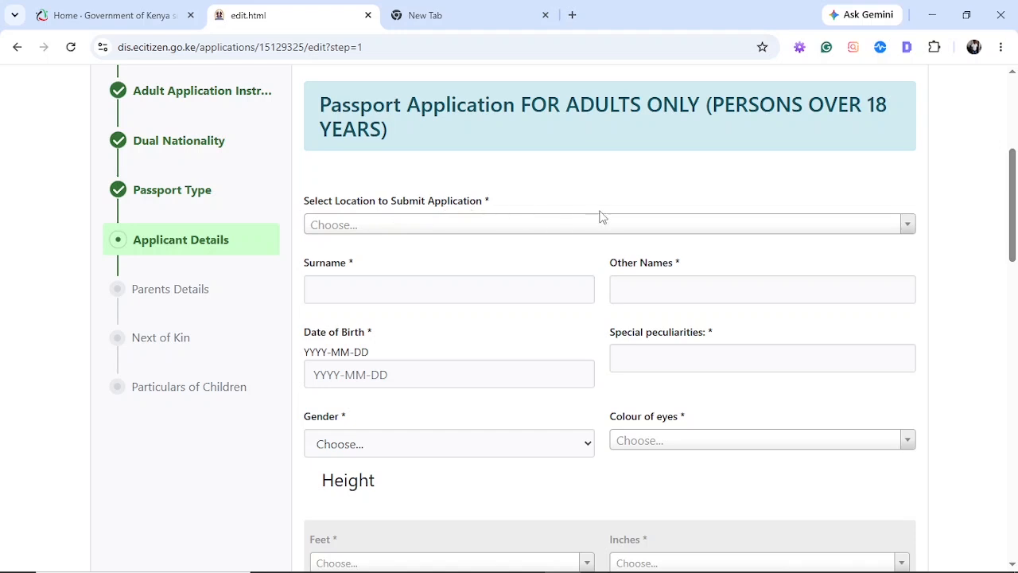
Examine the applicant fields for submission location, names, date of birth, gender and eye colour, leaving them blank
click(908, 227)
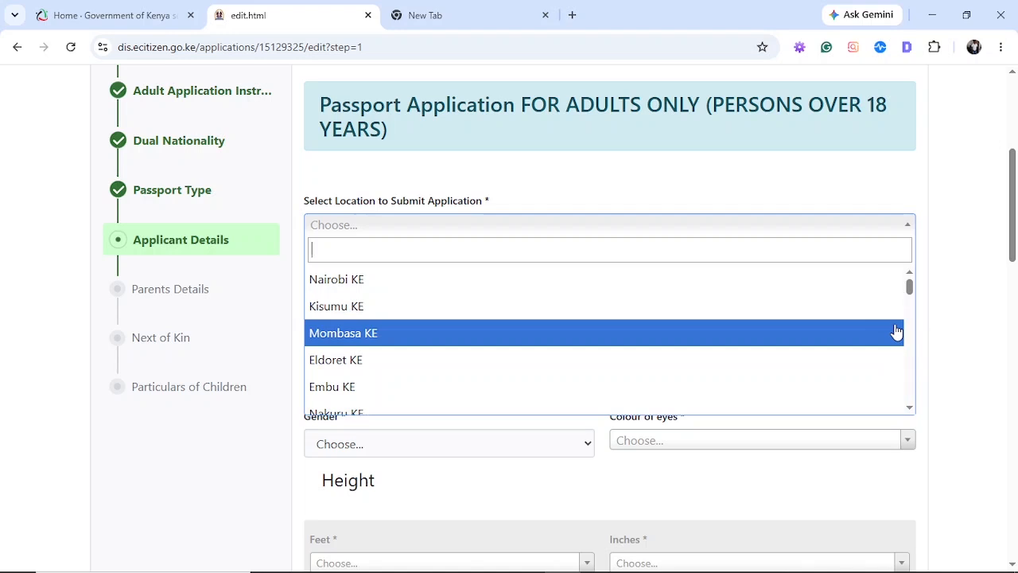
click(955, 327)
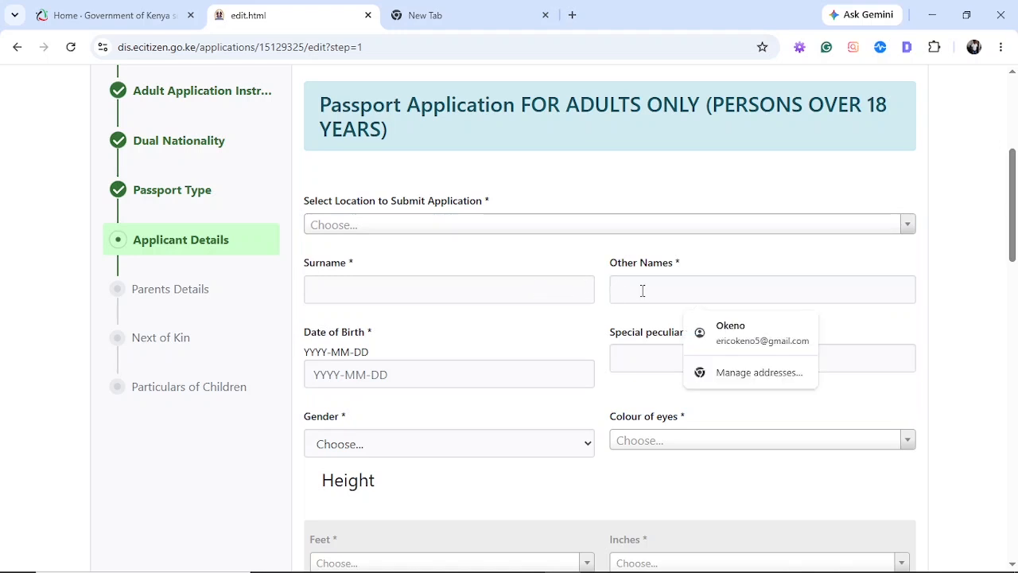
click(440, 378)
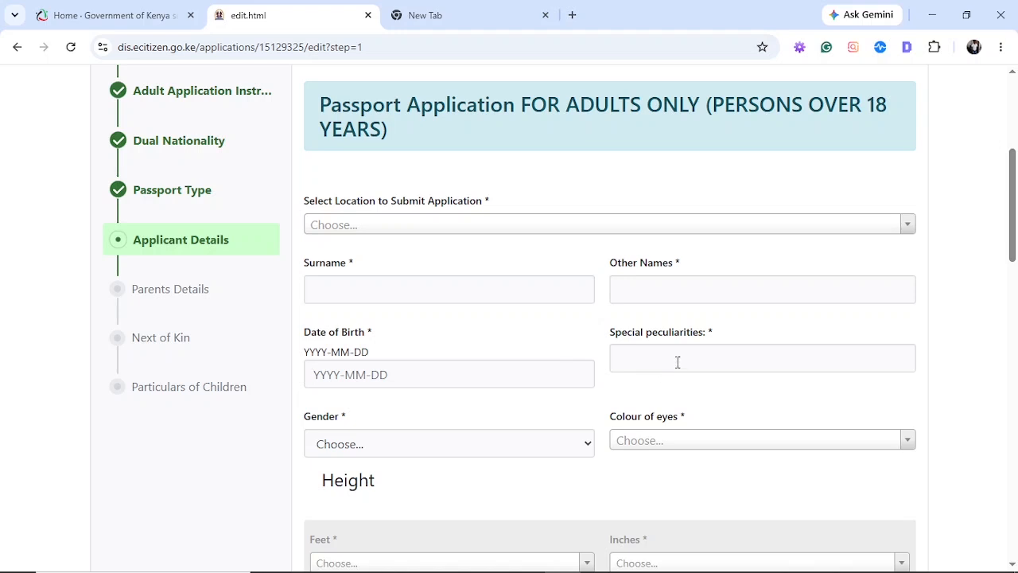
click(573, 449)
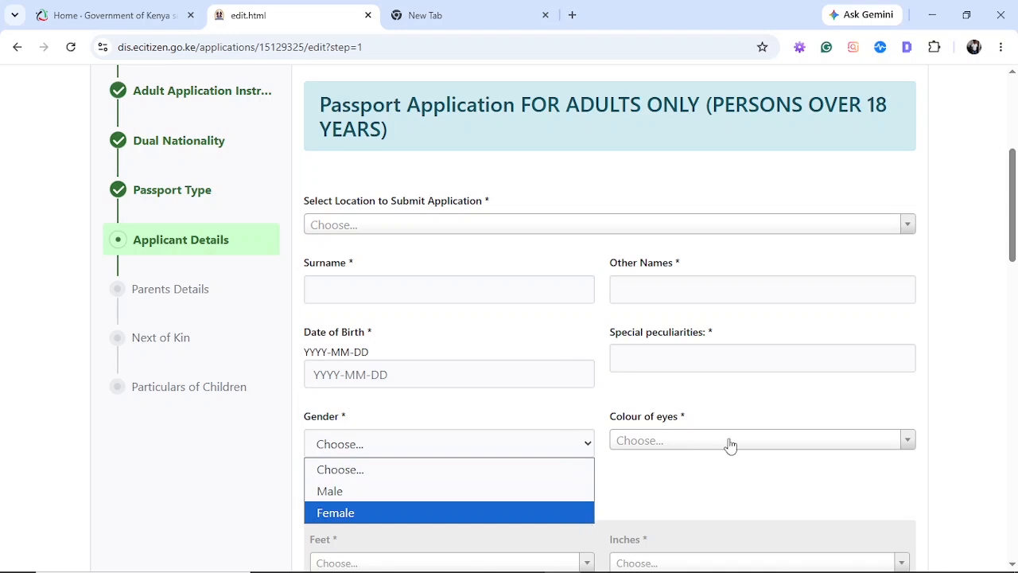
click(908, 447)
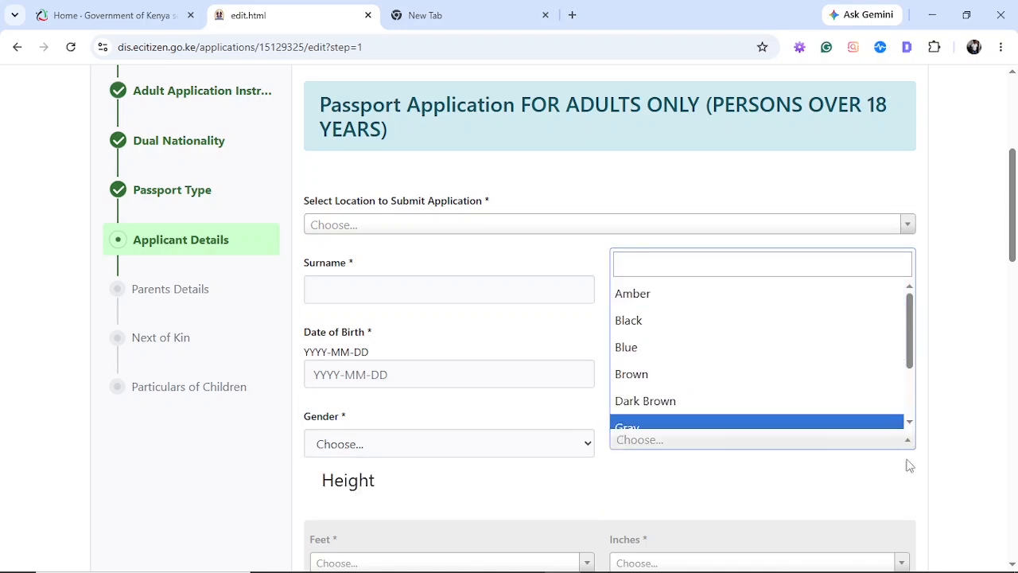
click(920, 482)
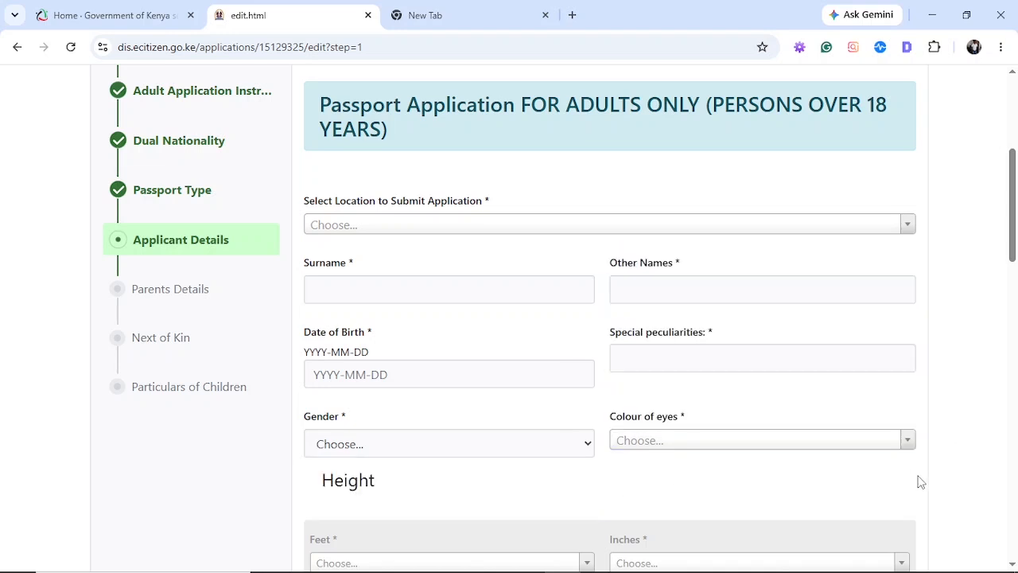
Examine the height section's feet and inches options in the applicant details, leaving both unselected
click(1012, 564)
scroll(1012, 563, down, 4)
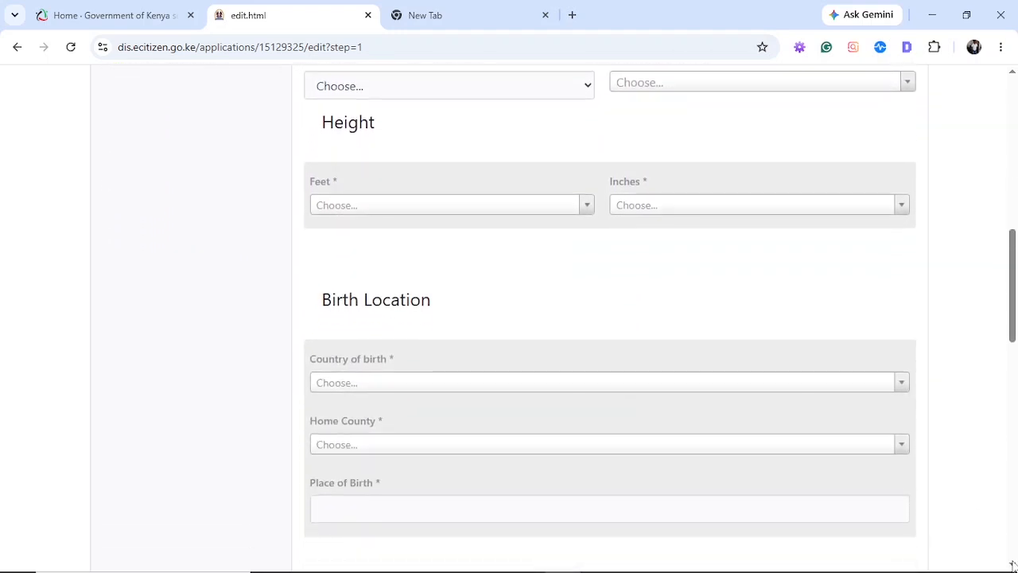
click(589, 208)
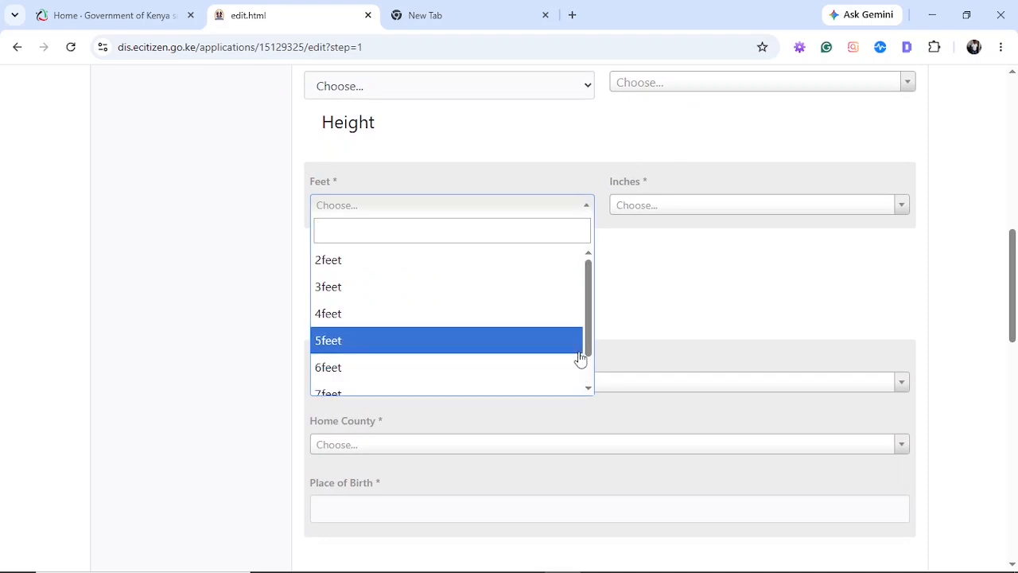
click(683, 299)
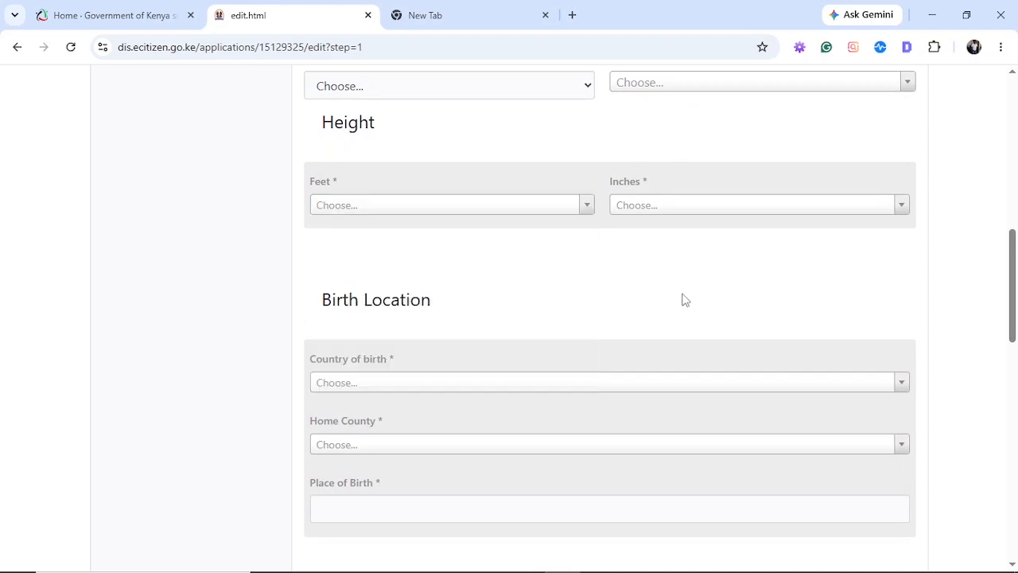
click(903, 208)
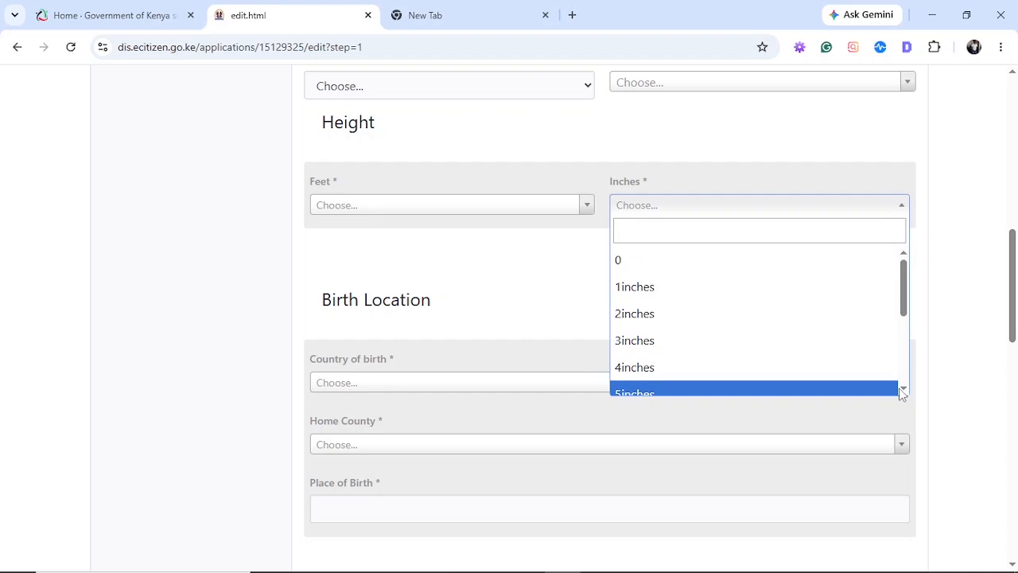
click(944, 323)
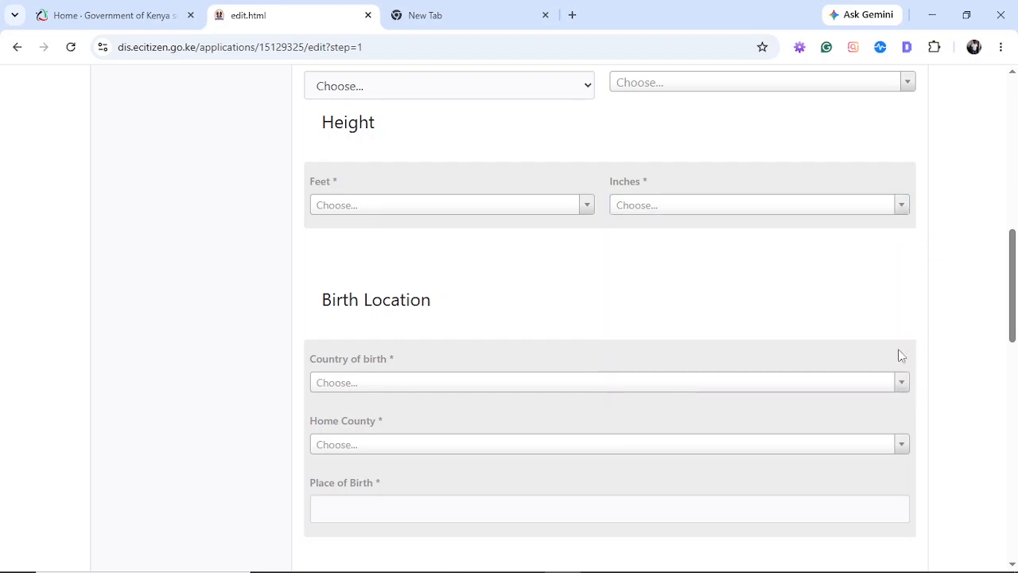
Set the country of birth to Kenya and look through the home county options without choosing one
click(903, 384)
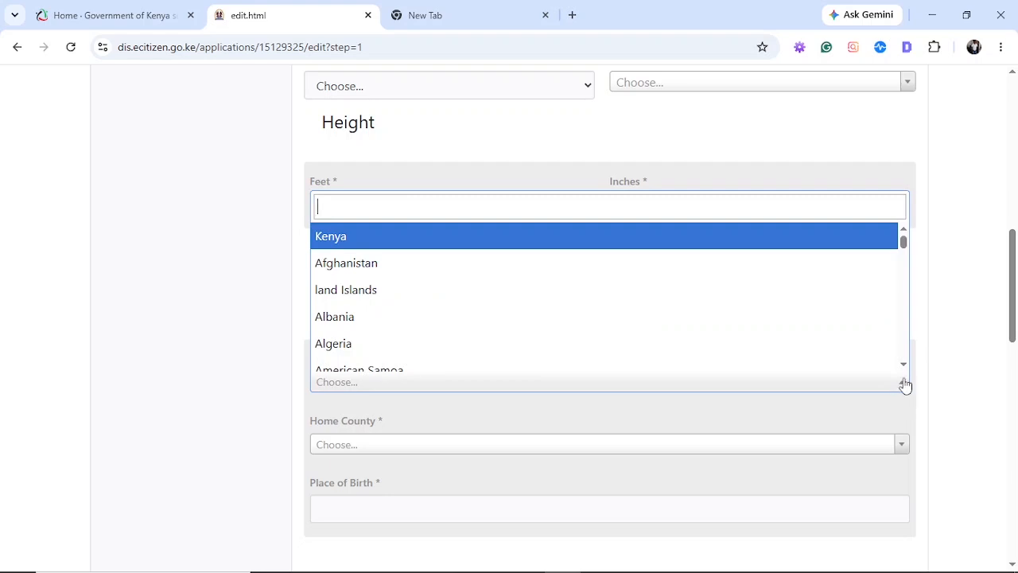
click(850, 239)
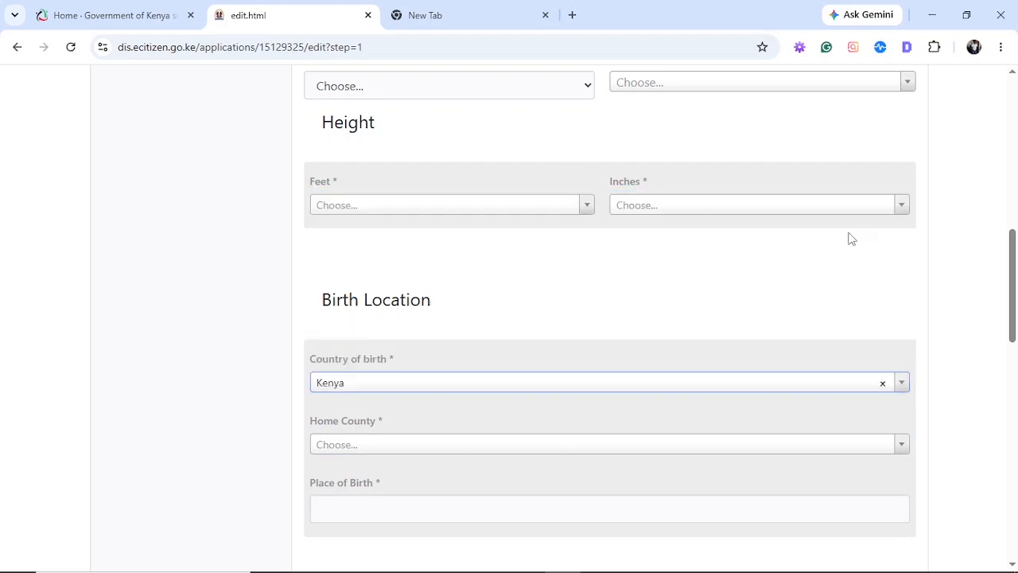
click(905, 457)
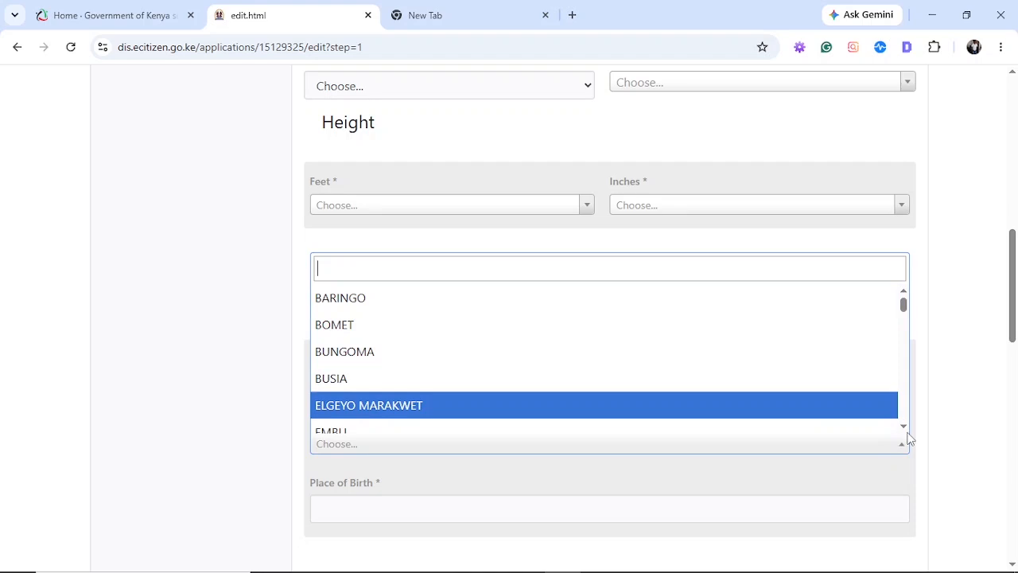
scroll(904, 431, down, 3)
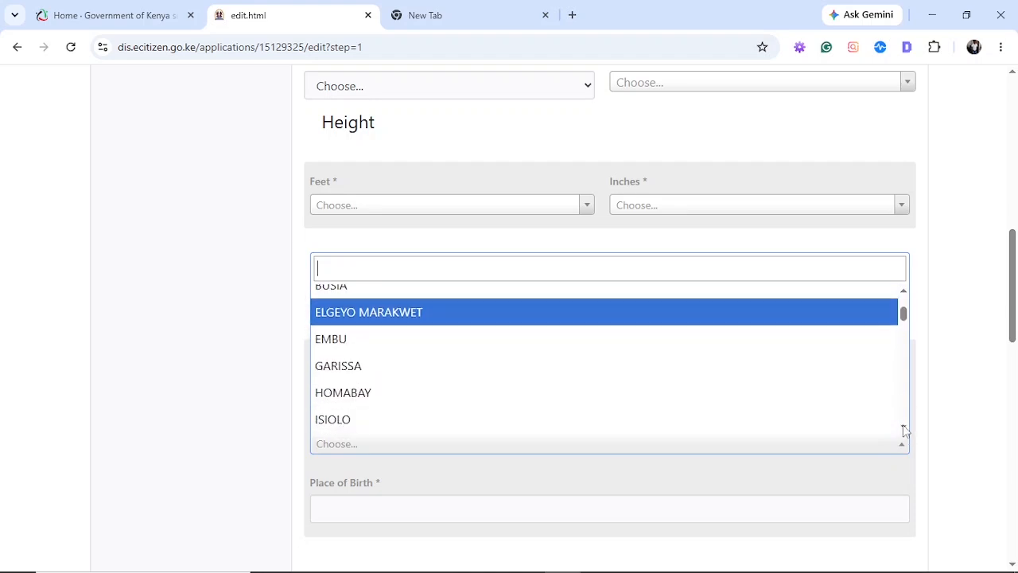
scroll(904, 430, down, 1)
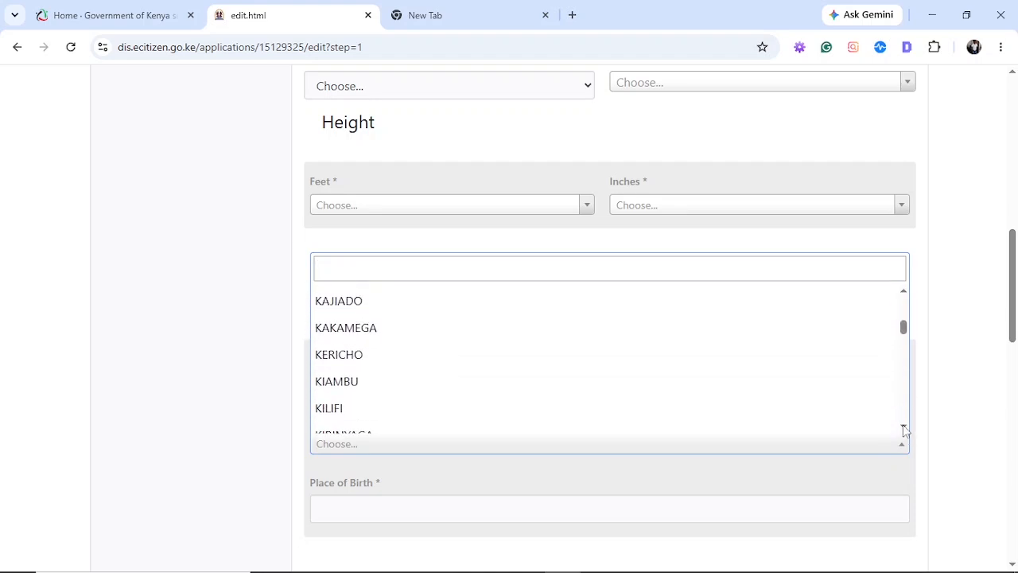
click(940, 383)
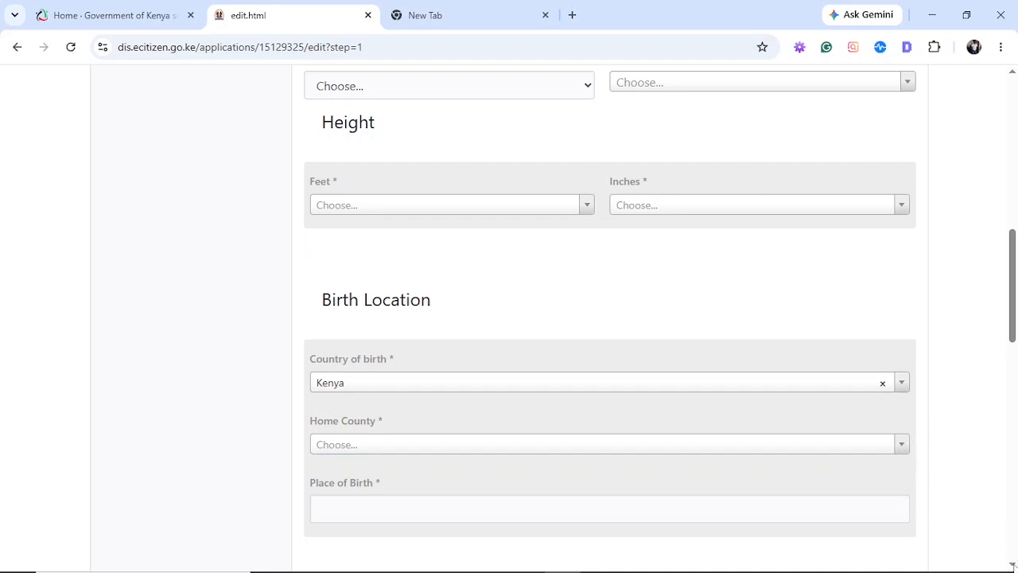
Review the remaining applicant fields, from citizenship, KRA PIN, occupation, marital status and reason for travel to the residential details
scroll(609, 318, down, 4)
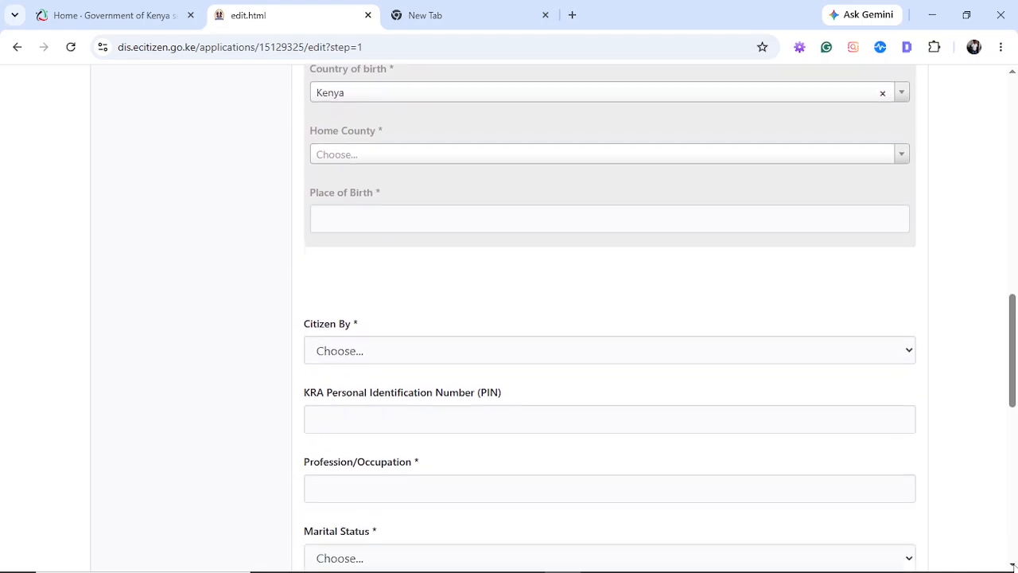
scroll(609, 318, down, 2)
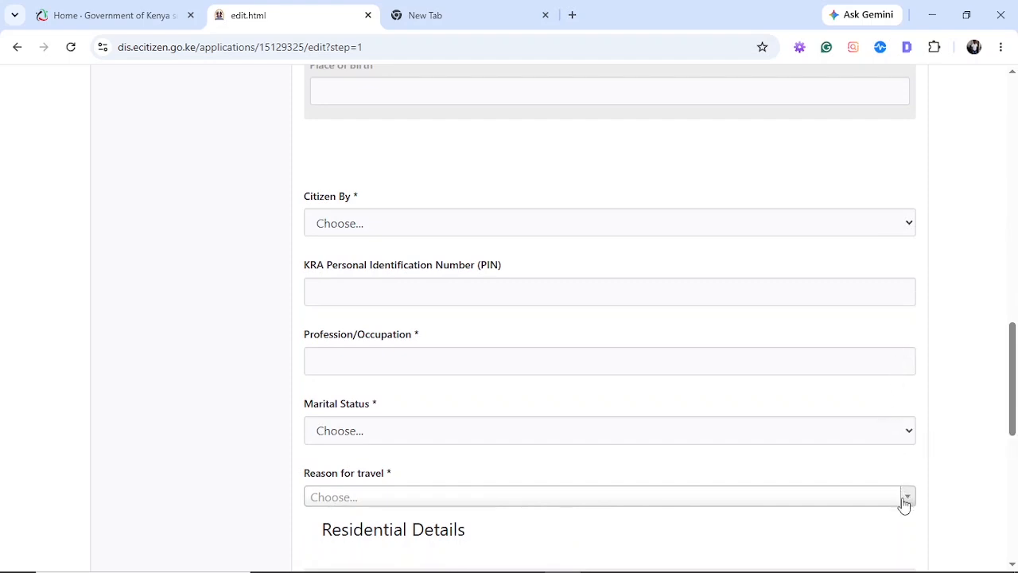
scroll(1012, 563, down, 3)
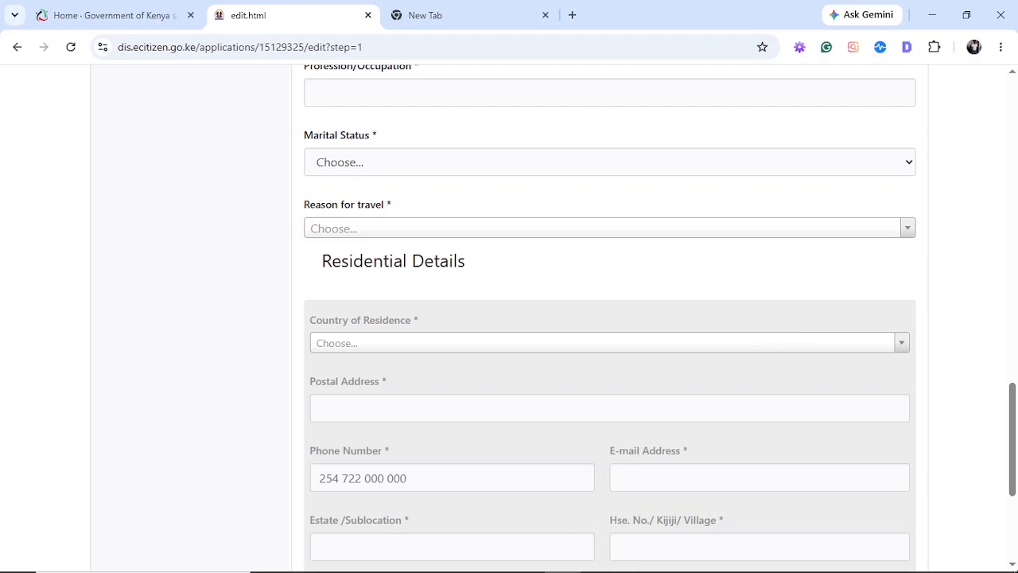
scroll(609, 318, down, 3)
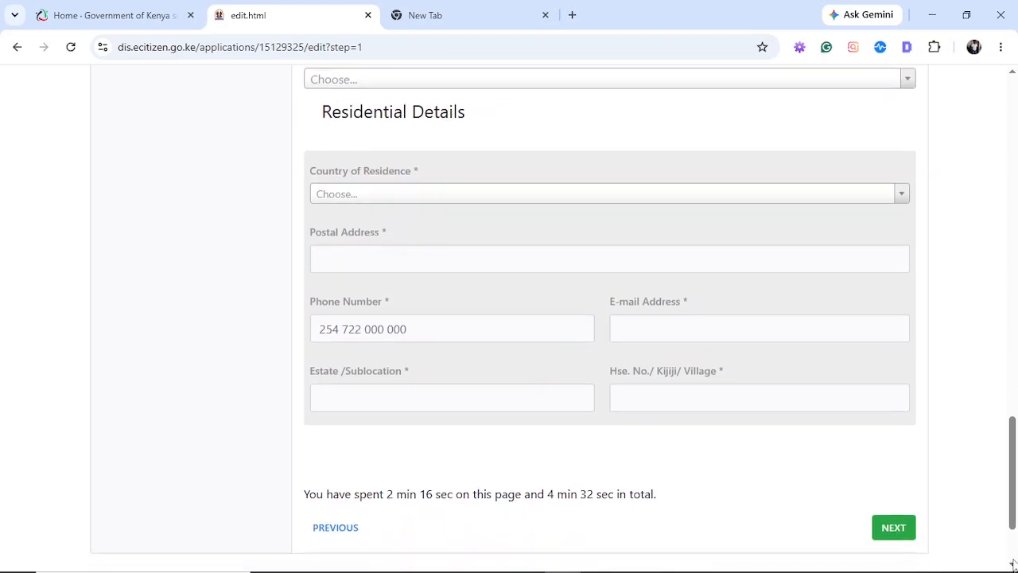
click(1013, 562)
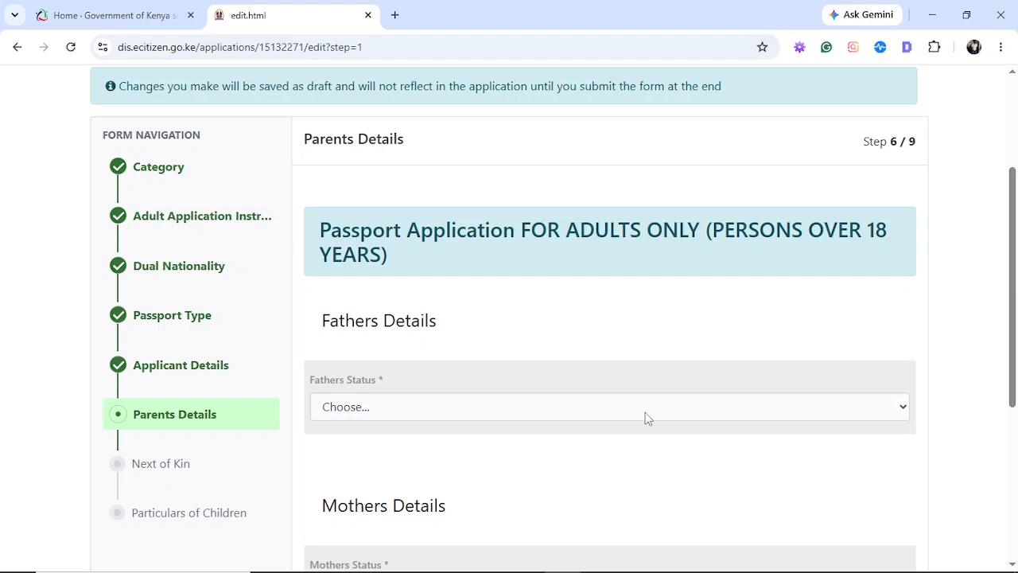
Set the father's status to Fathers Details Available and review the father's detail fields
click(900, 414)
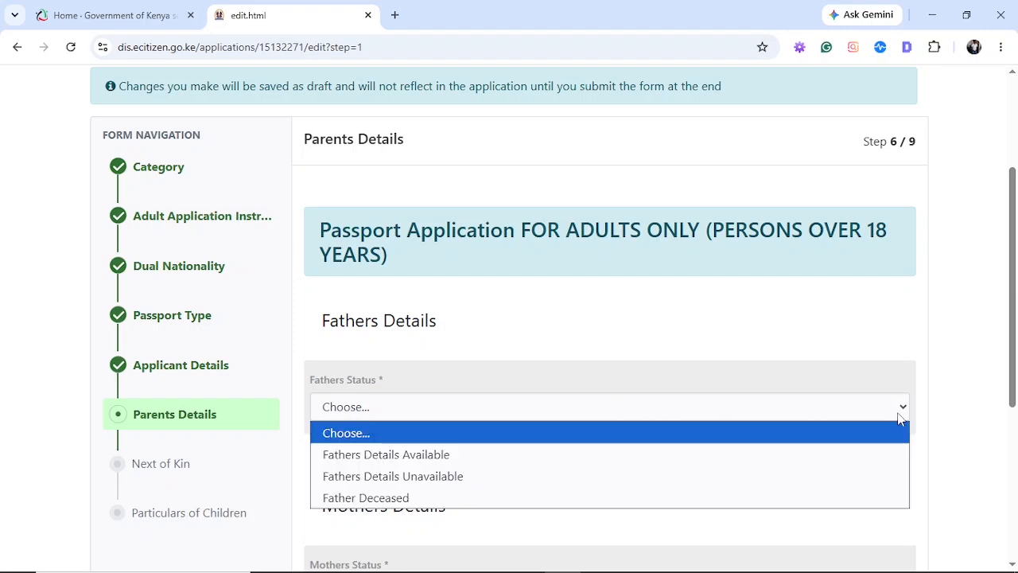
click(901, 460)
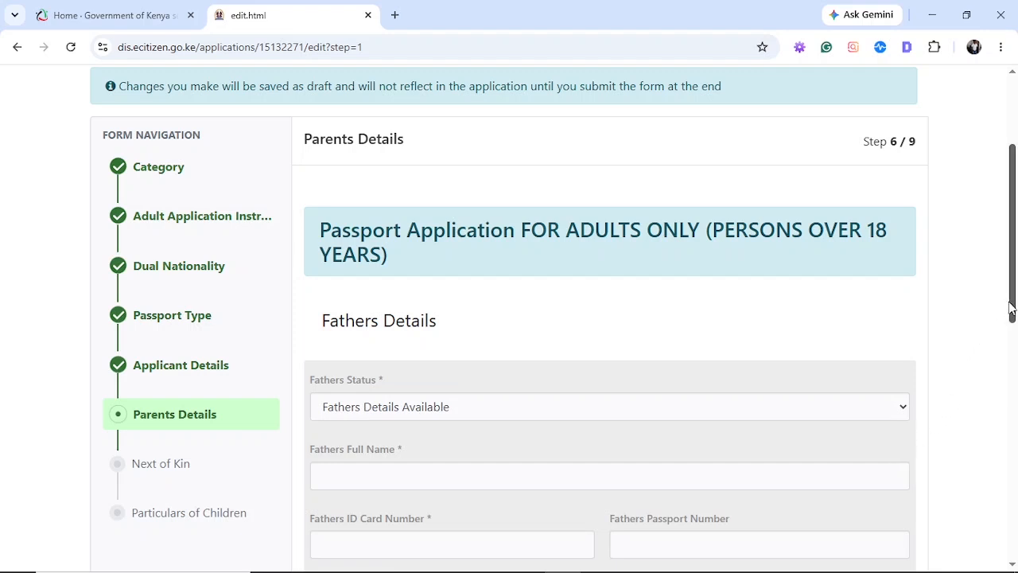
drag(1012, 308, 1012, 379)
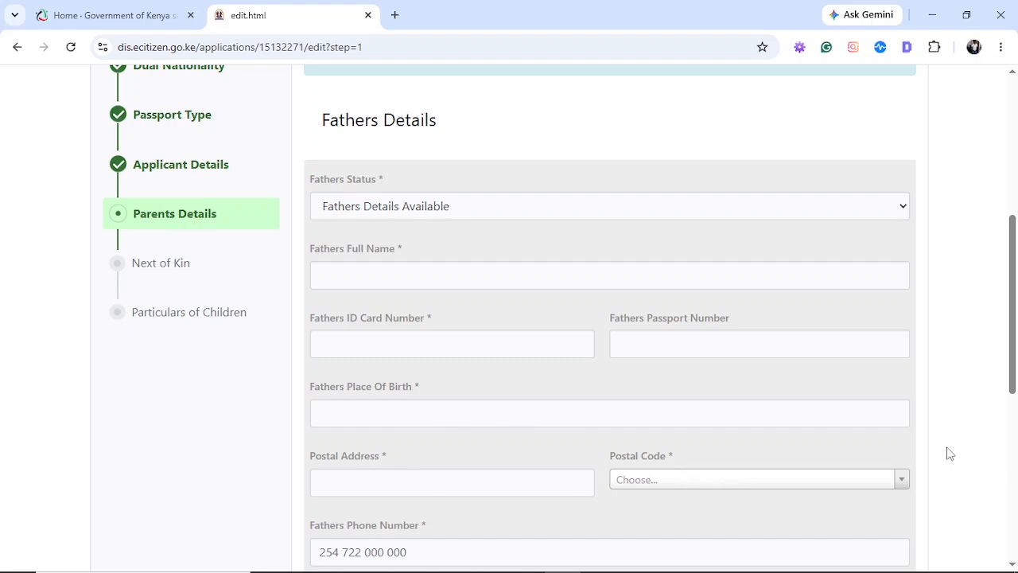
drag(1012, 374, 1014, 455)
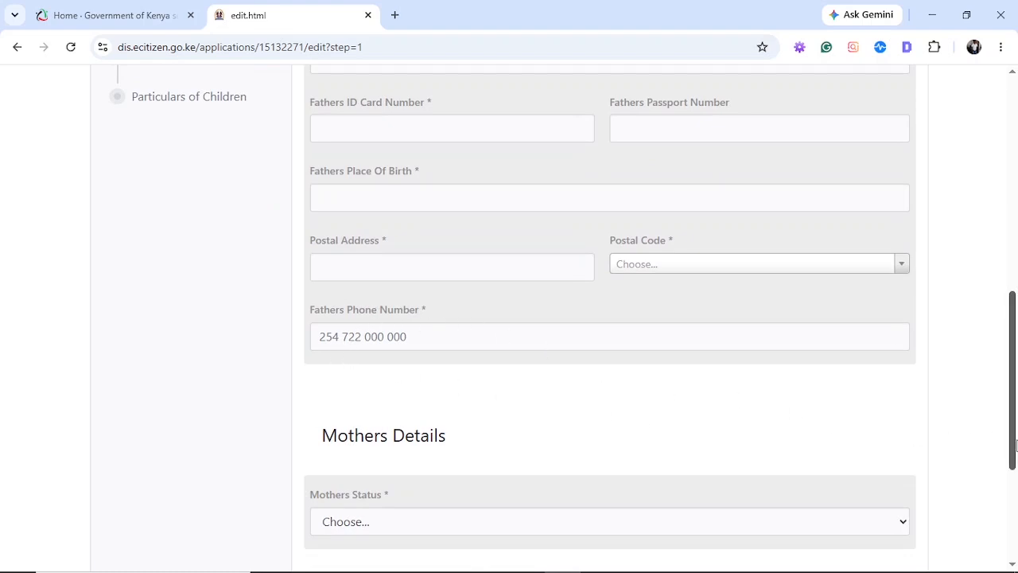
Set the mother's status to Mother Details Available and review the mother's detail fields
scroll(1014, 446, down, 3)
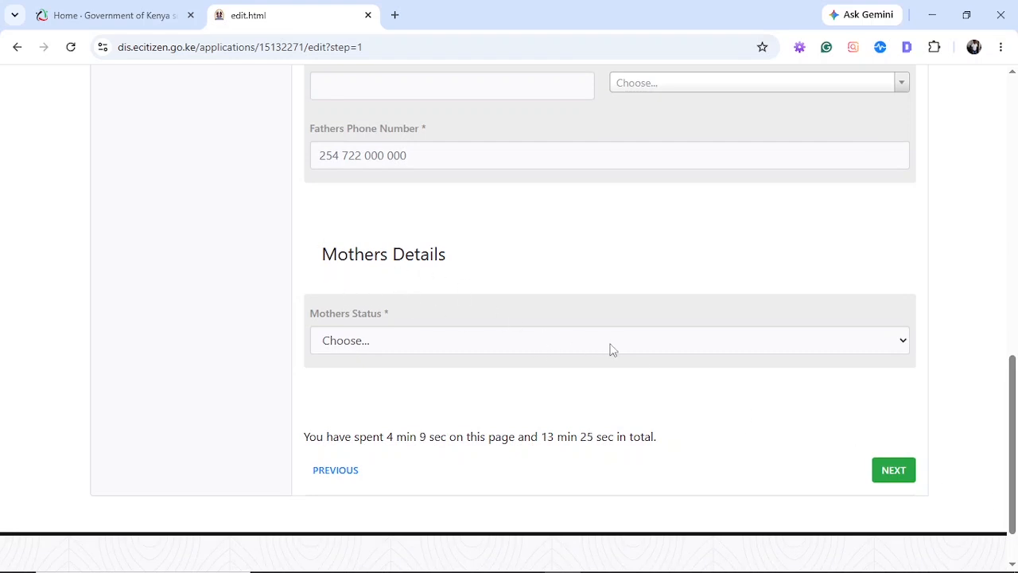
click(889, 355)
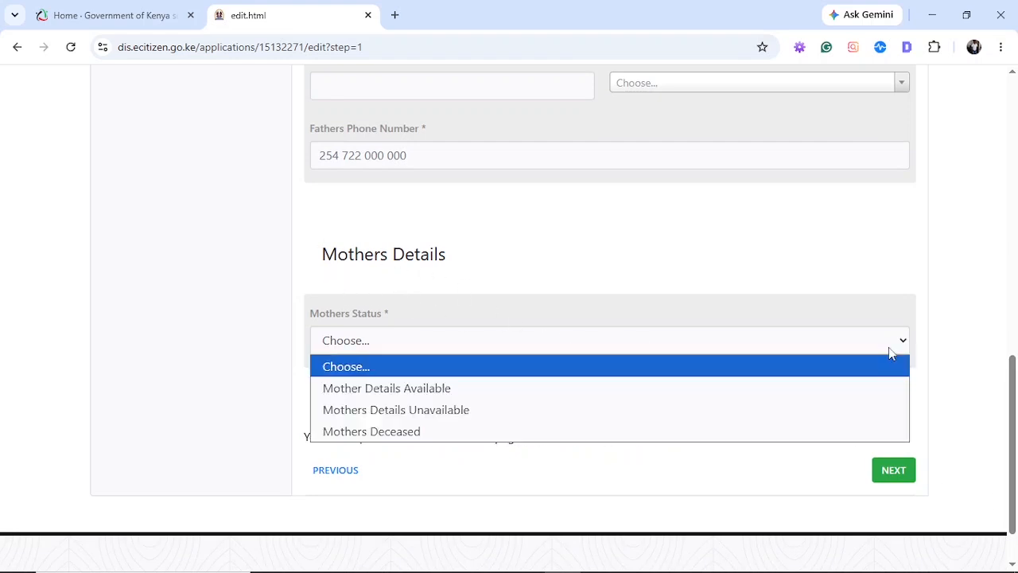
click(895, 395)
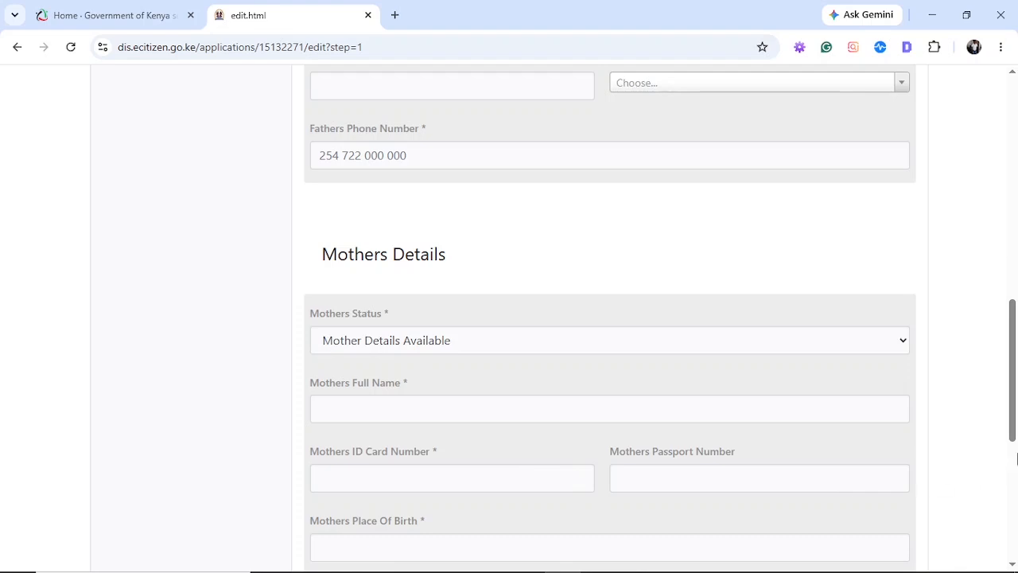
scroll(1010, 470, down, 4)
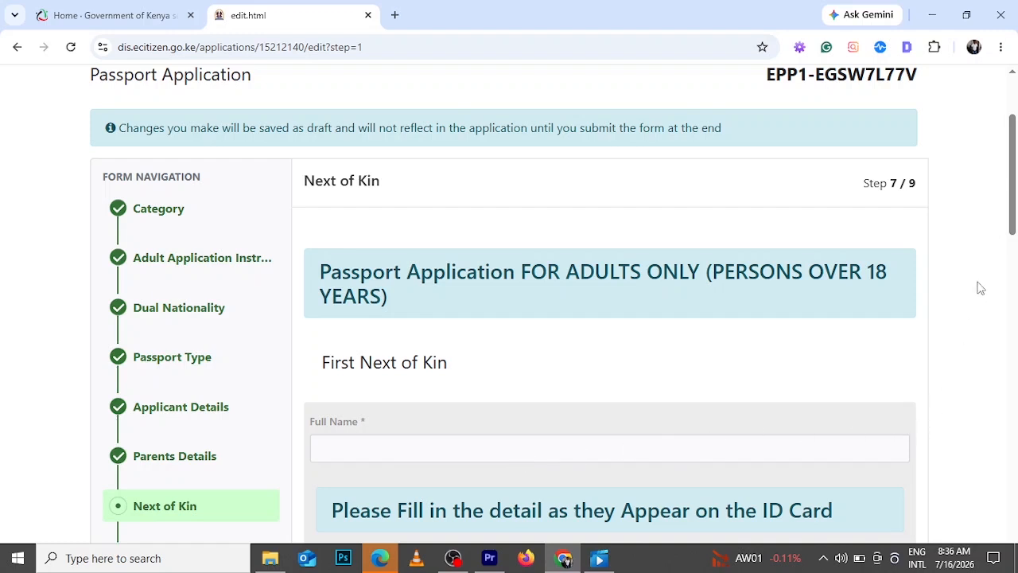
Review the fields for the first and second next of kin, and continue to the Particulars of Children
drag(1013, 234, 1014, 320)
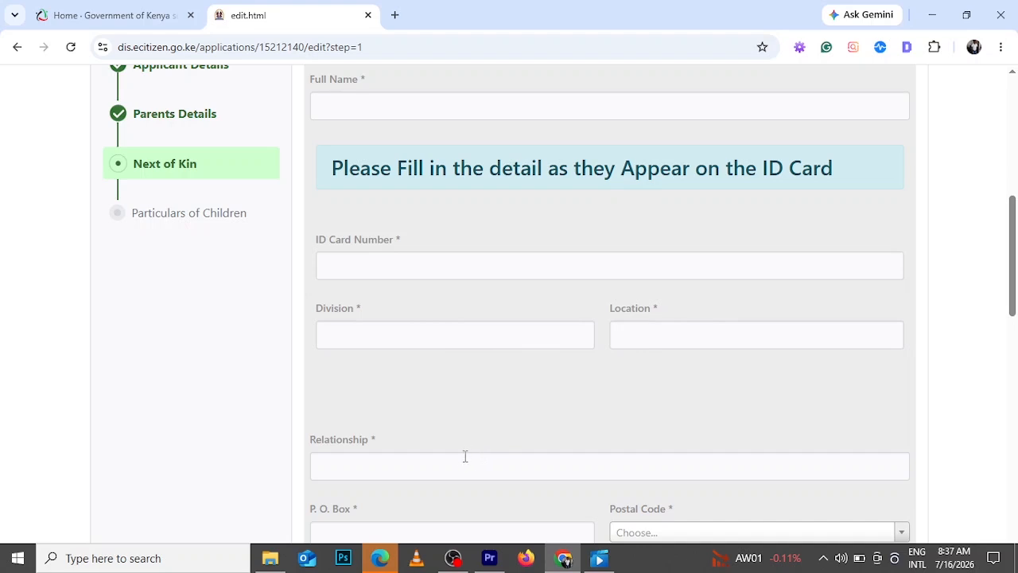
scroll(1013, 307, down, 4)
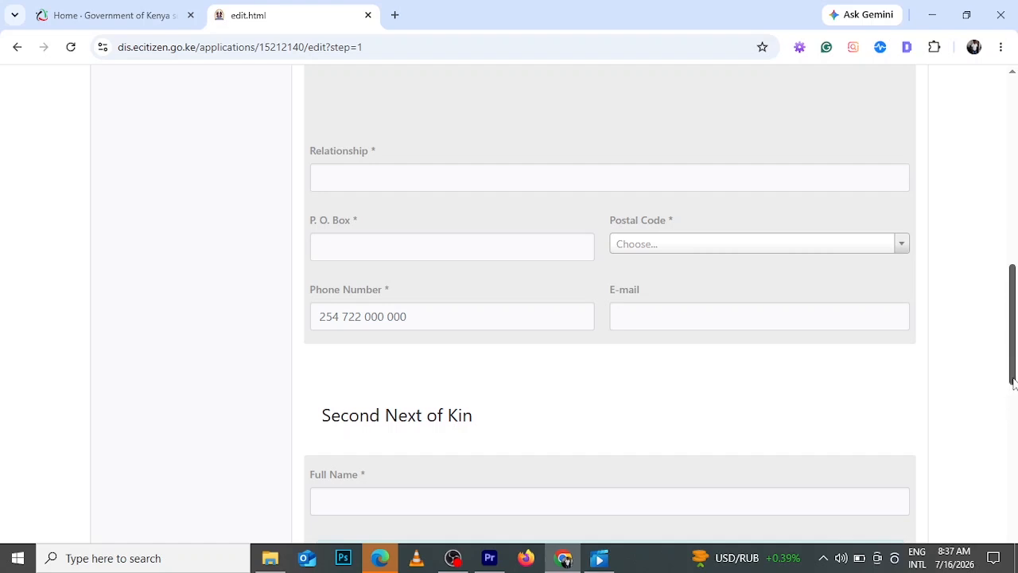
scroll(1013, 382, down, 3)
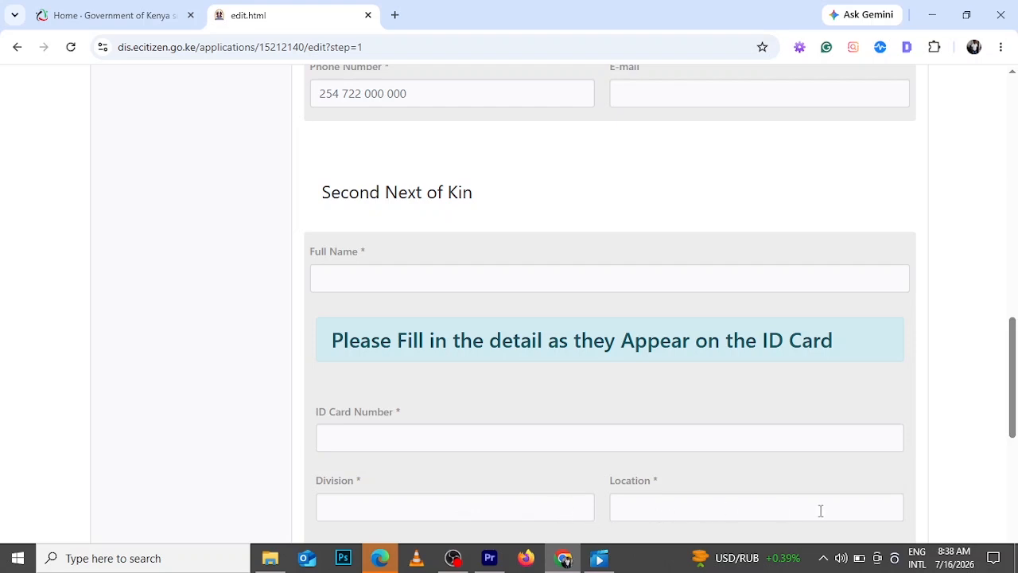
drag(1013, 432, 1013, 516)
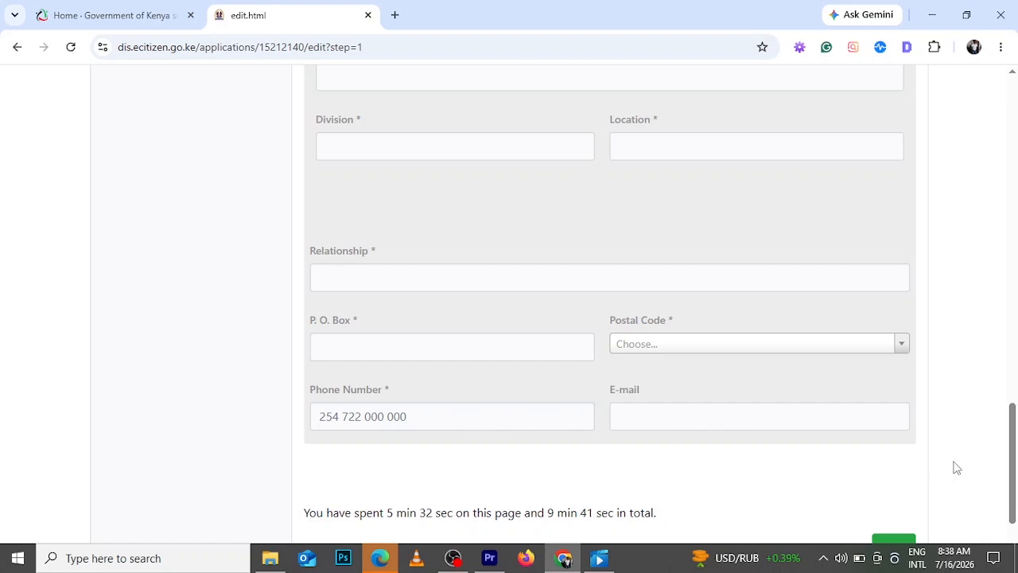
drag(1013, 506, 1015, 539)
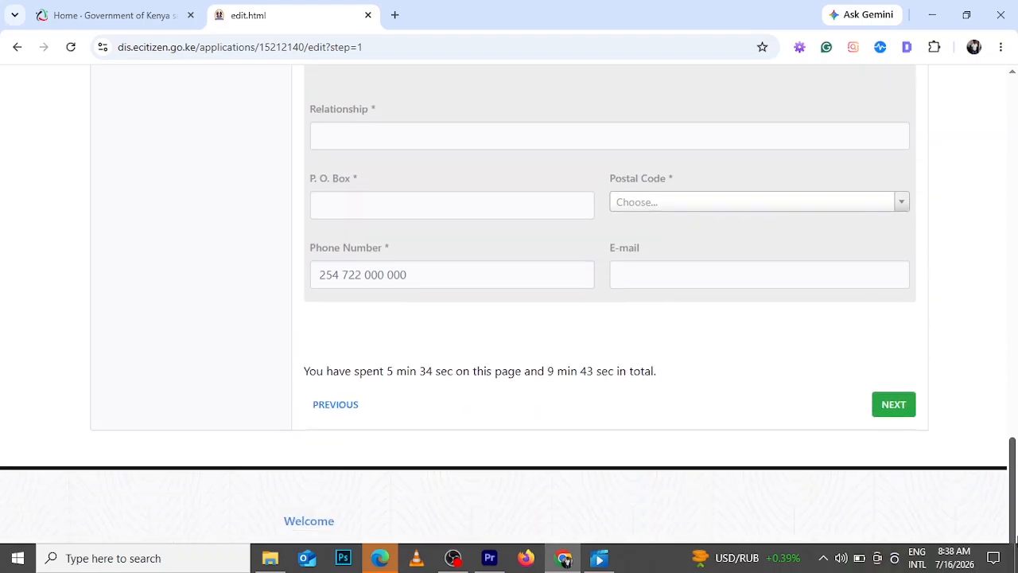
click(893, 404)
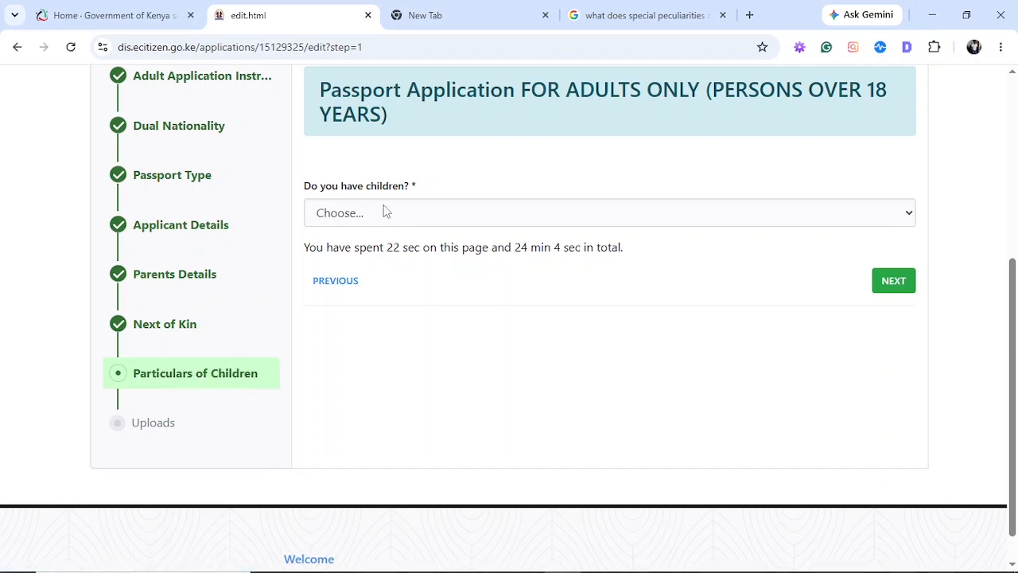
Answer Yes to having children and set the first child's relationship to Legitimate Child
click(601, 220)
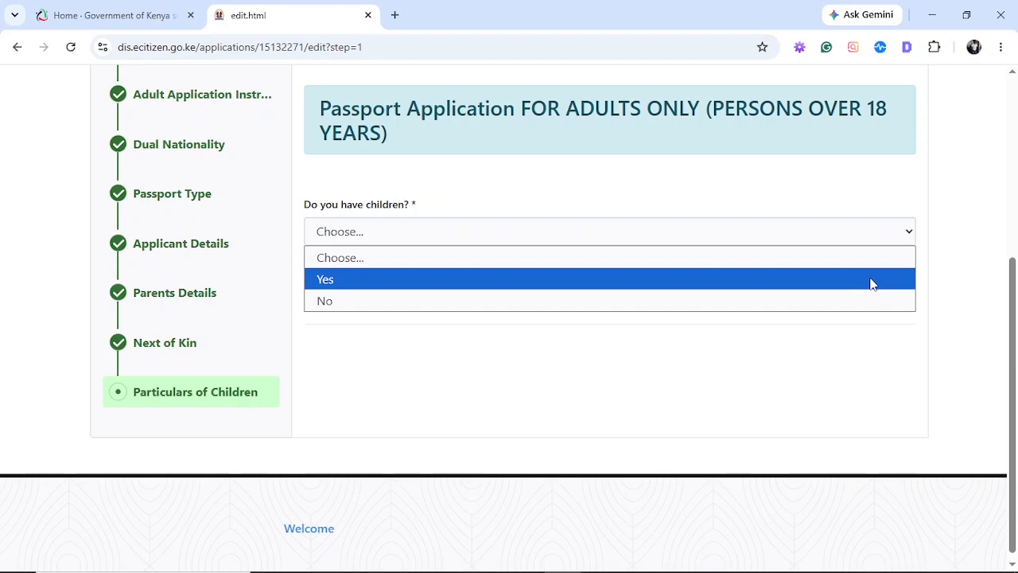
click(872, 279)
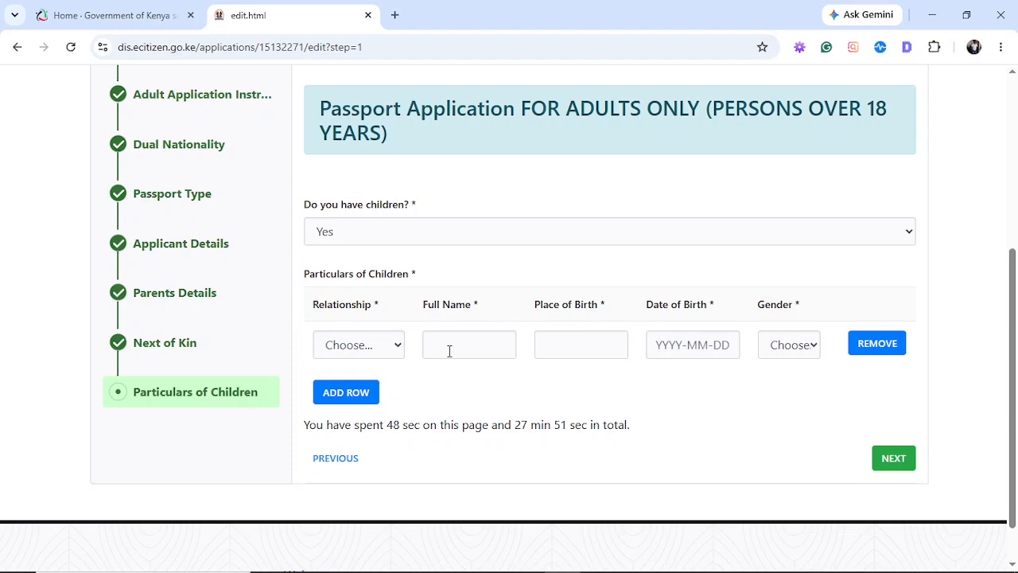
click(398, 357)
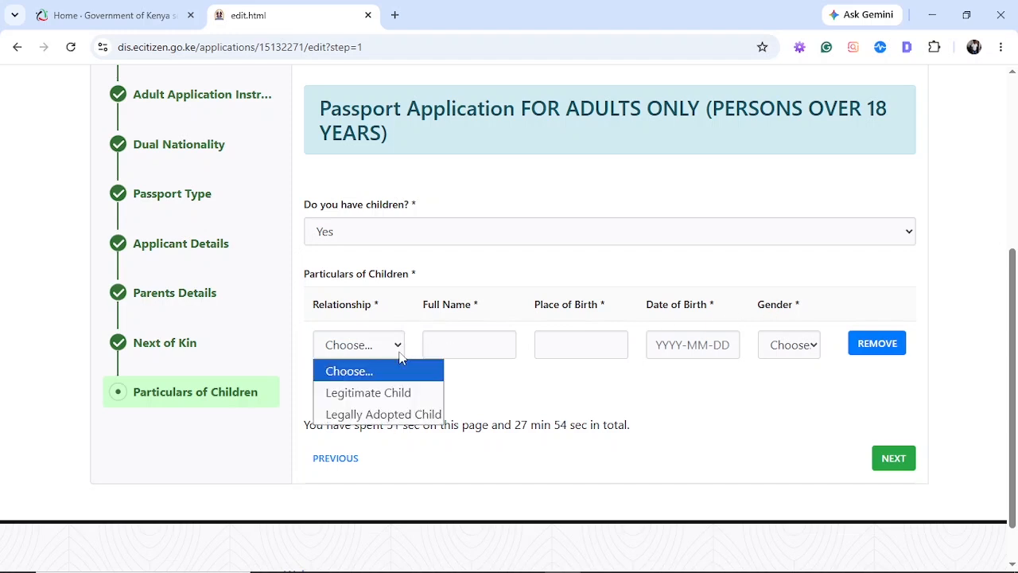
click(410, 393)
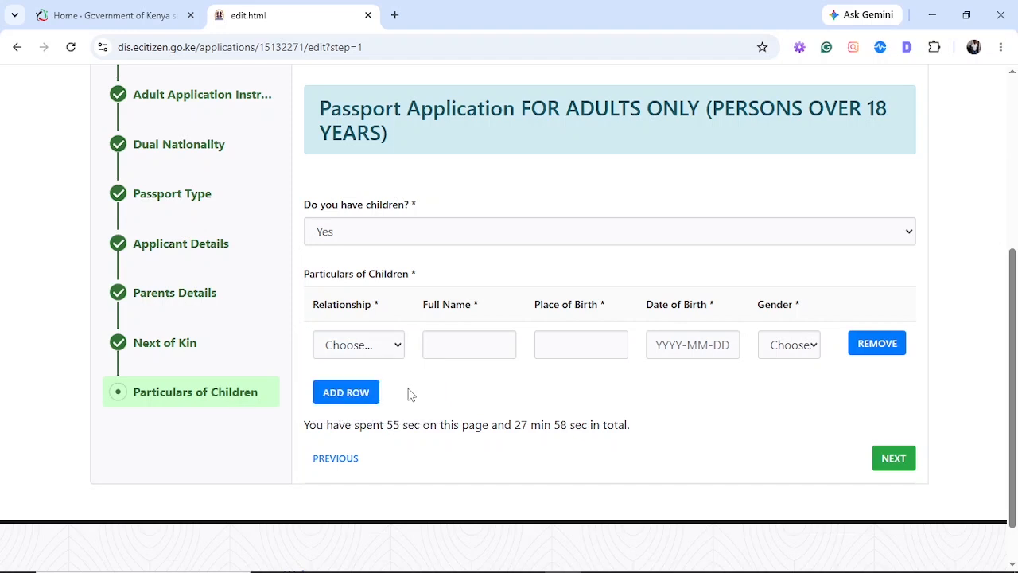
click(456, 346)
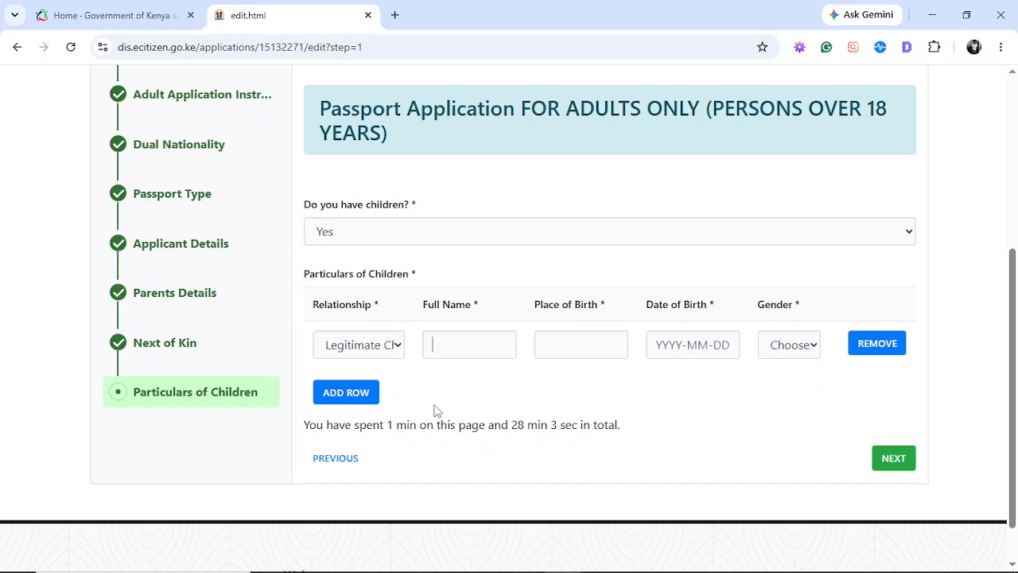
Add two more rows to the Particulars of Children table and continue to the Uploads step
click(357, 396)
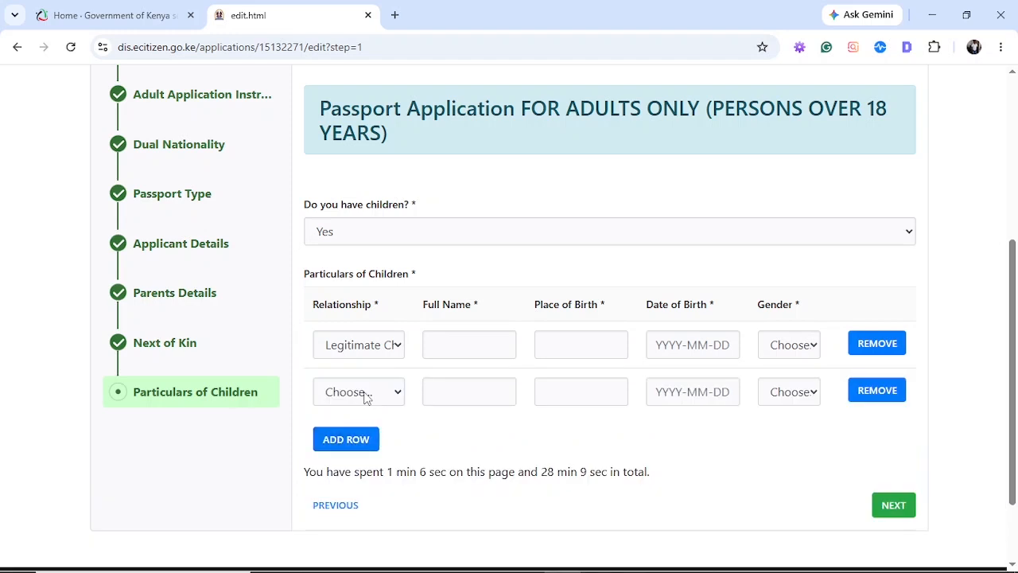
click(369, 442)
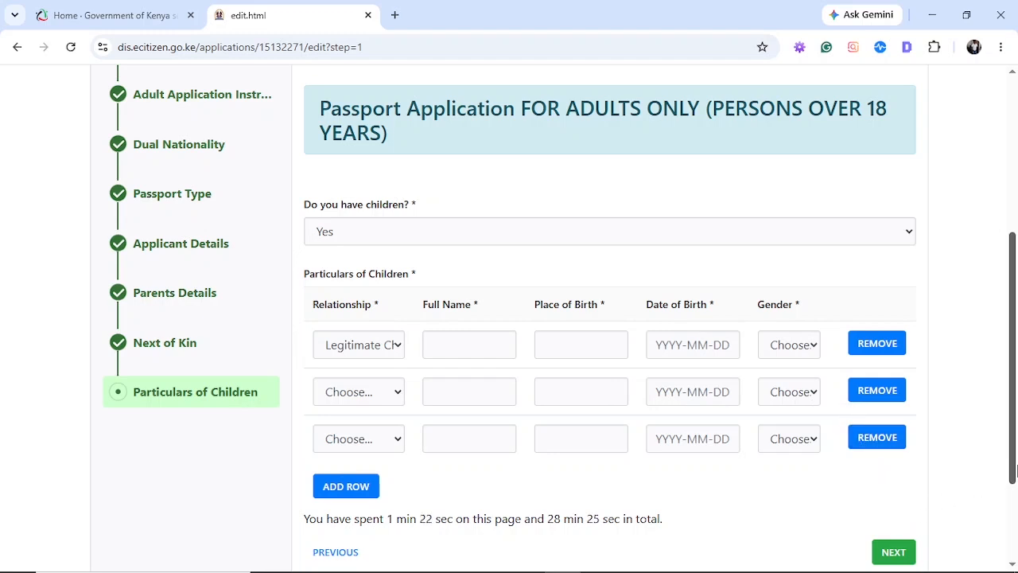
drag(1014, 478, 1013, 523)
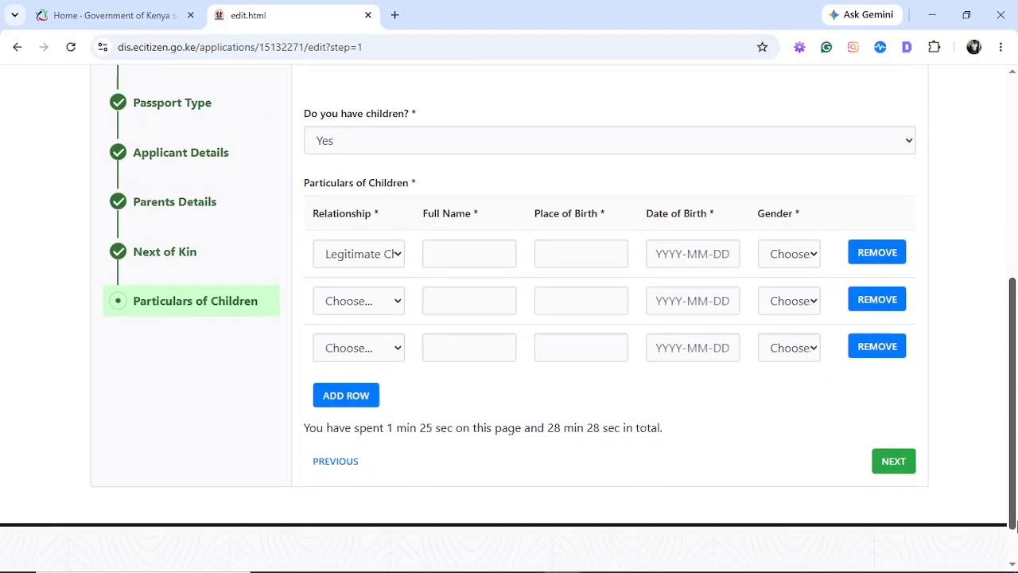
click(879, 470)
Review the required uploads and the attached photo, signature, ID and birth certificate files, and complete the application
drag(1017, 336, 1017, 354)
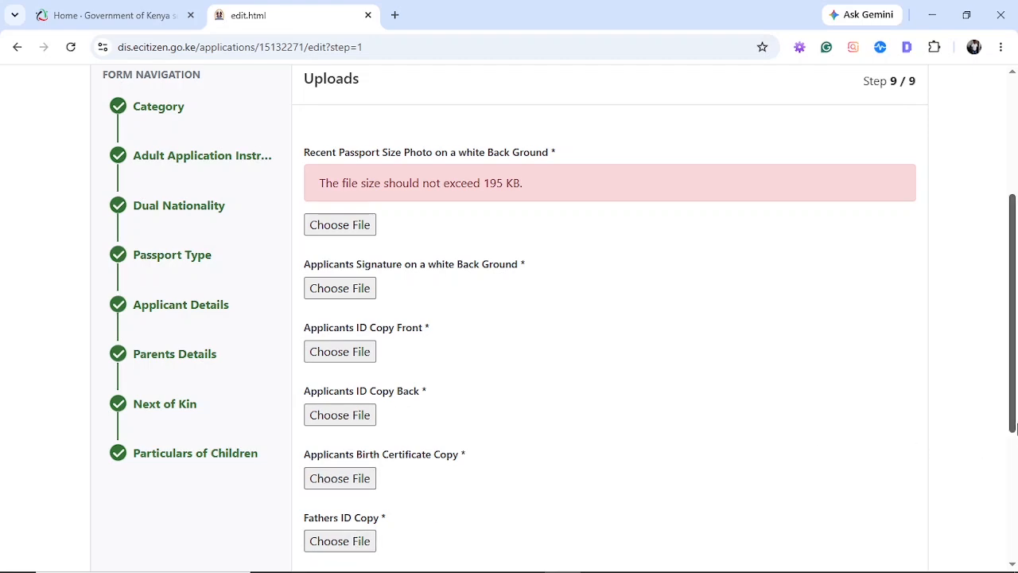
scroll(1013, 424, down, 3)
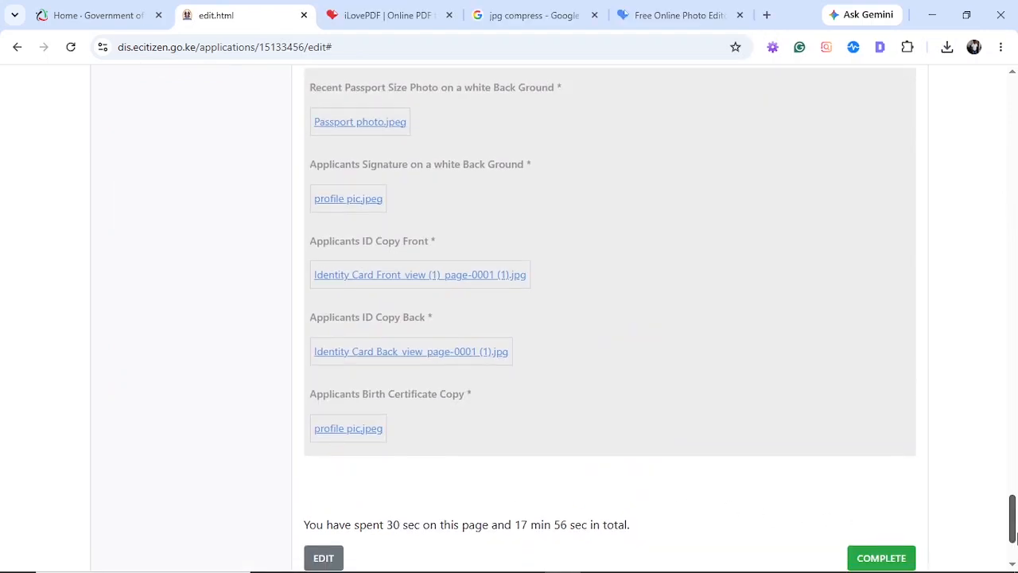
scroll(1013, 547, down, 3)
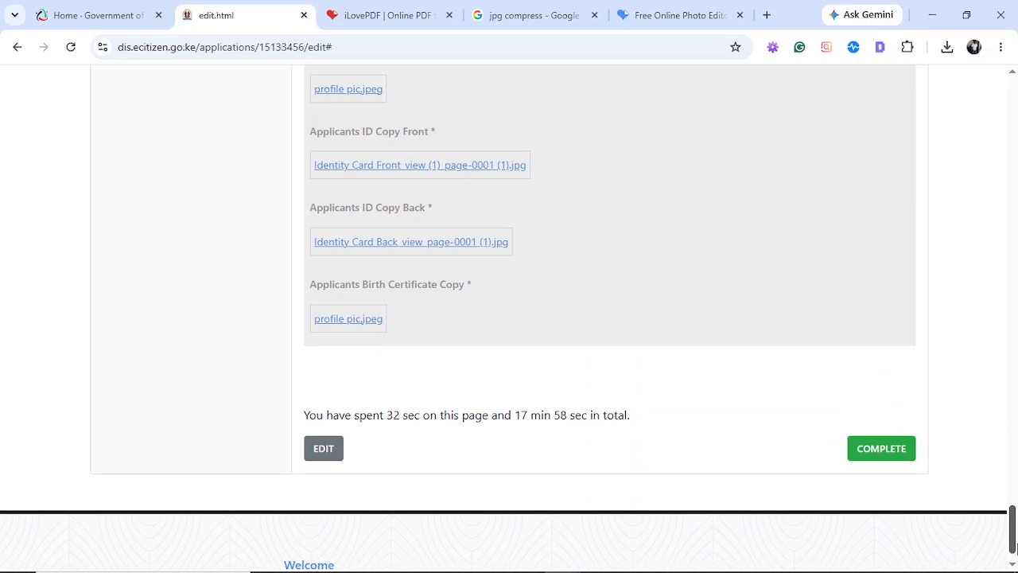
drag(1017, 549, 1013, 543)
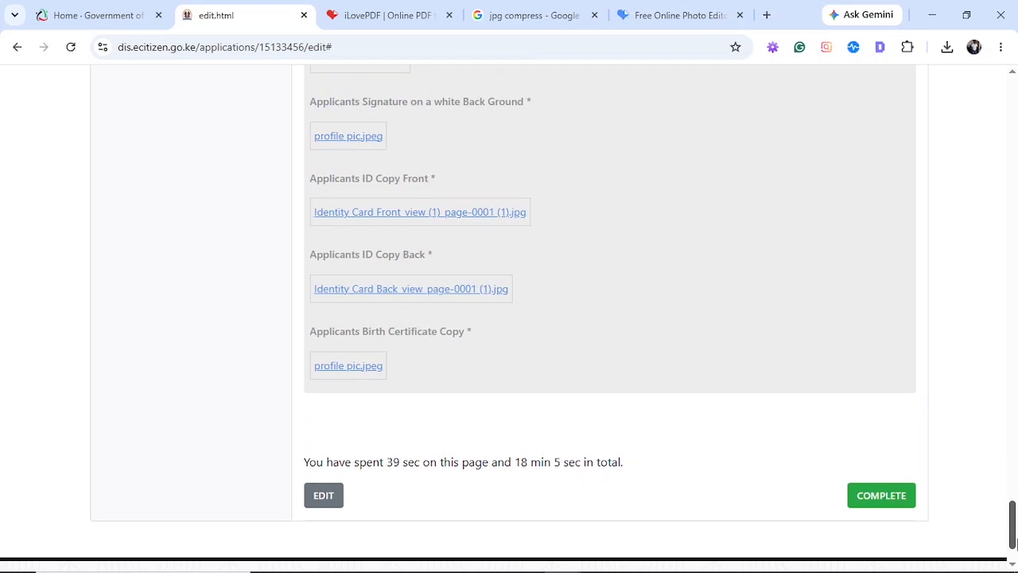
drag(1017, 541, 1017, 542)
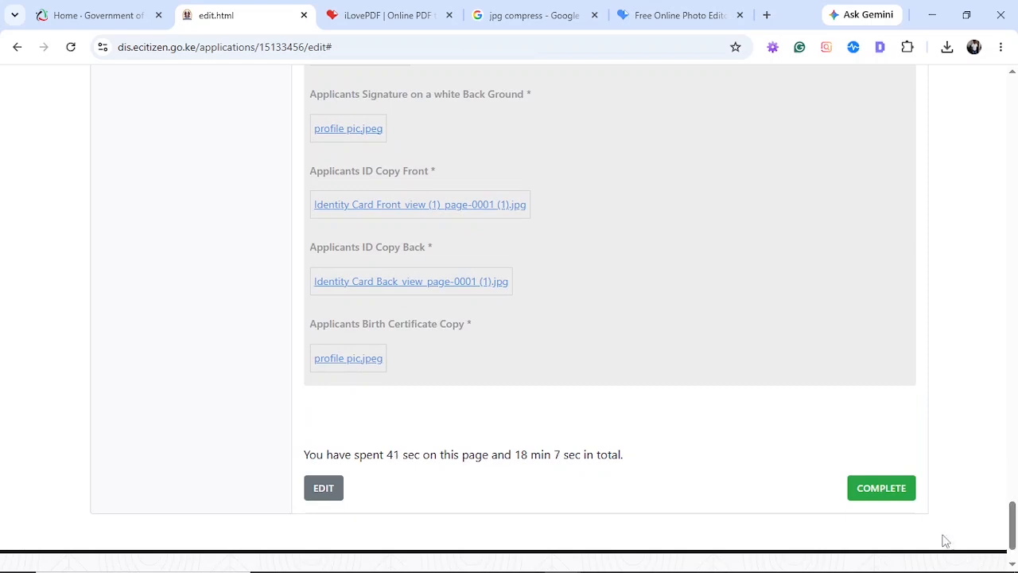
click(896, 495)
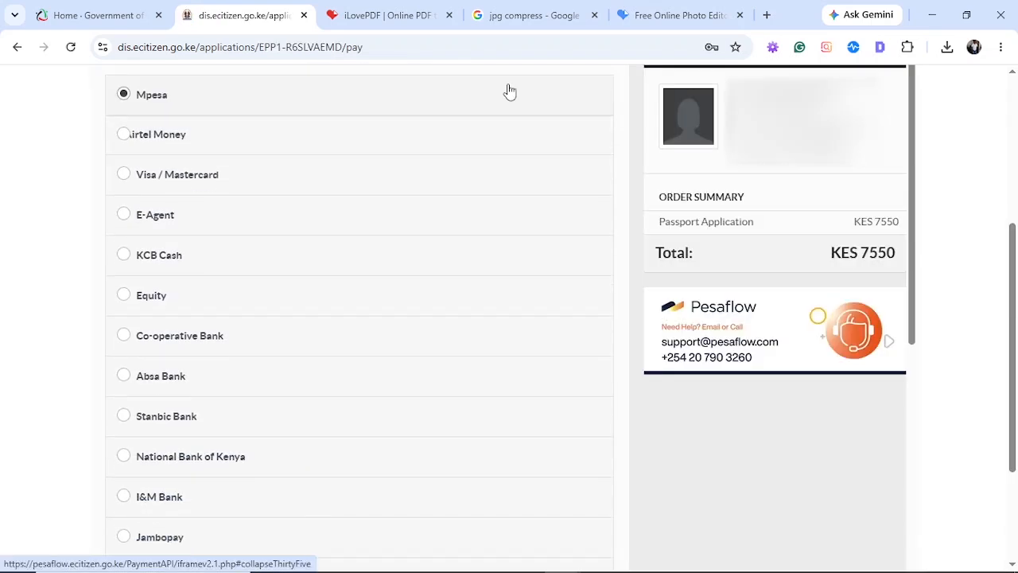
Collapse the Mpesa option and review the available payment methods and the order summary for the passport application
drag(1012, 261, 993, 250)
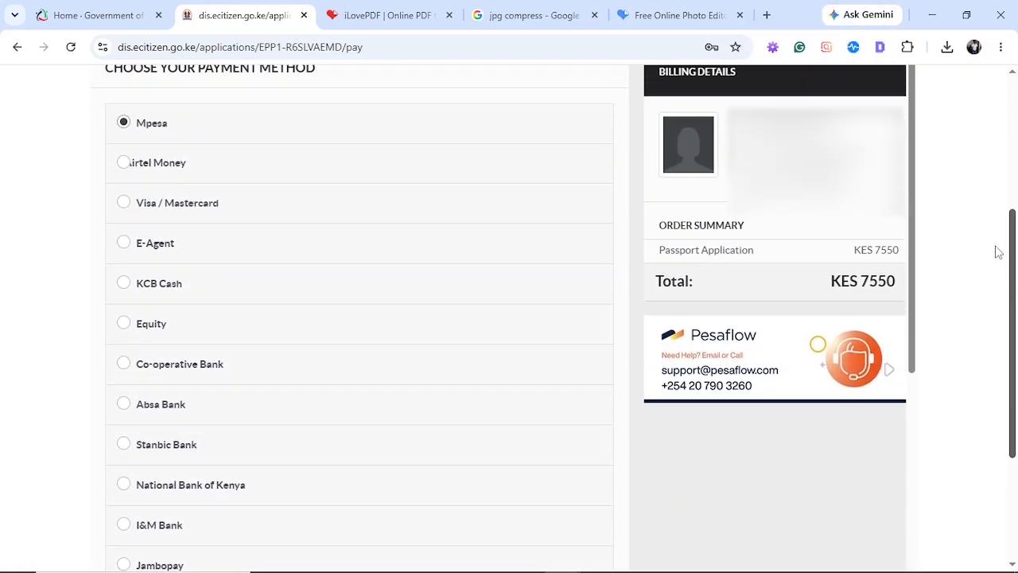
click(379, 139)
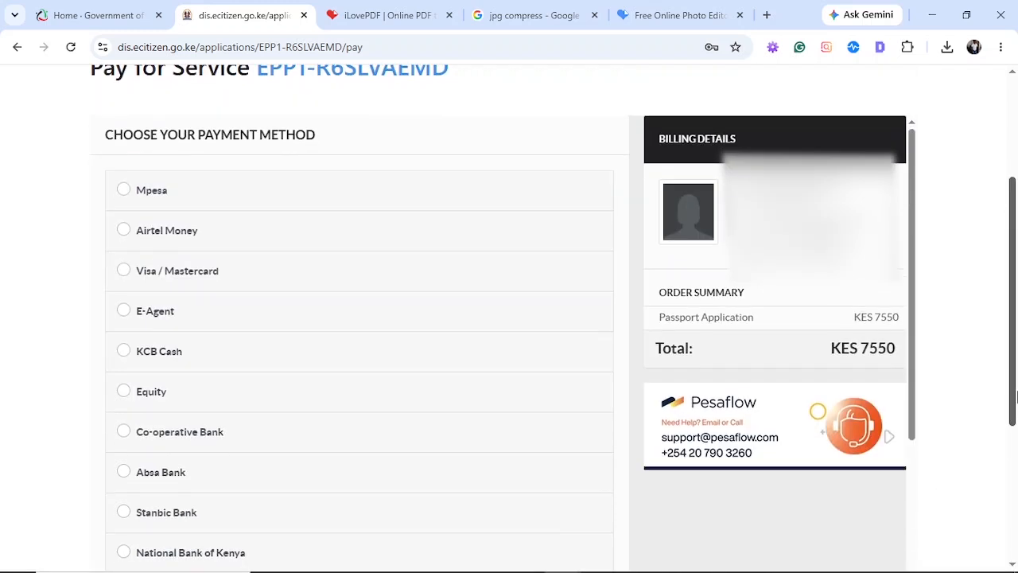
drag(1016, 398, 1016, 387)
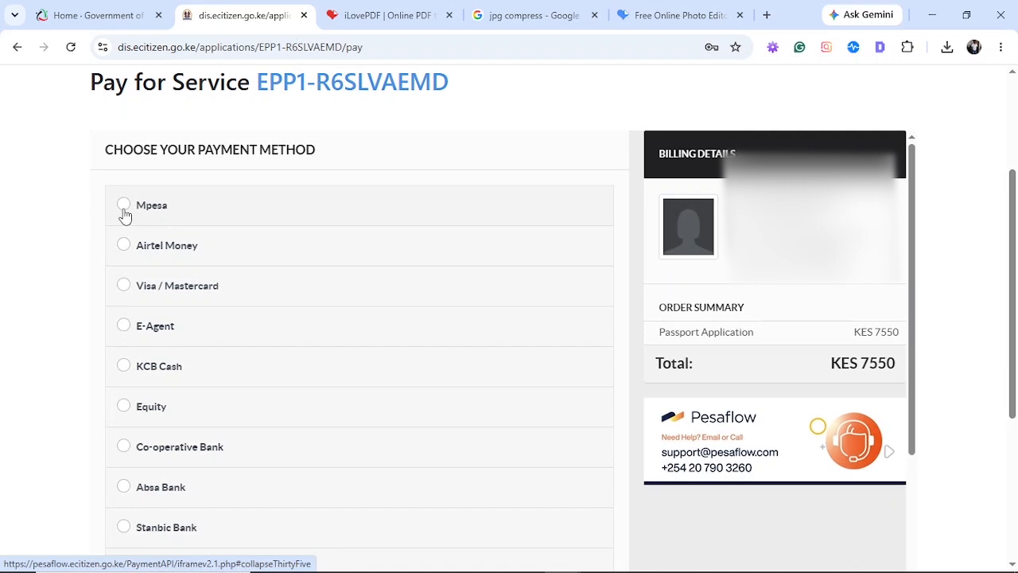
mouse_move(1015, 389)
mouse_down()
mouse_move(1016, 401)
mouse_move(1015, 389)
mouse_up()
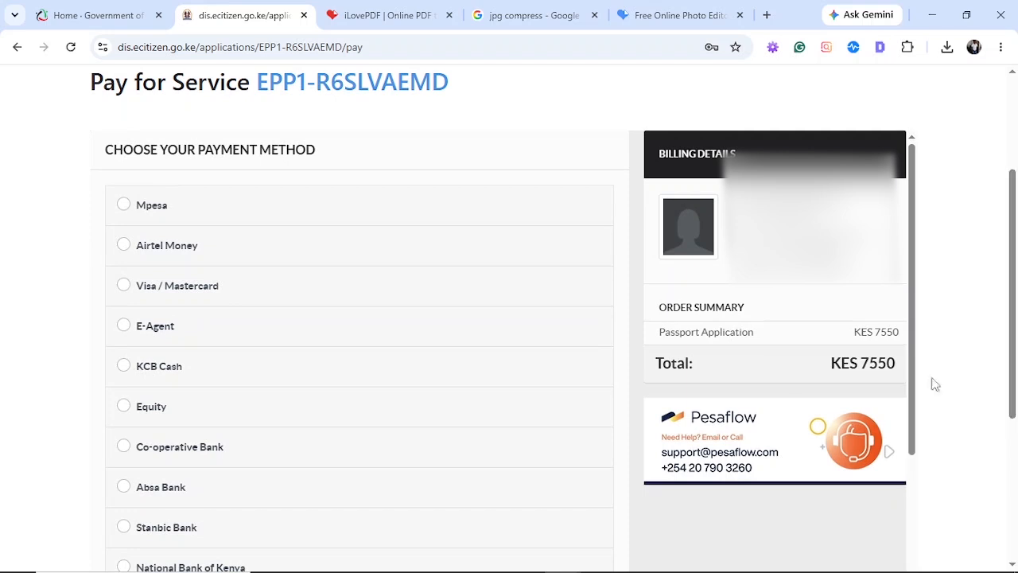